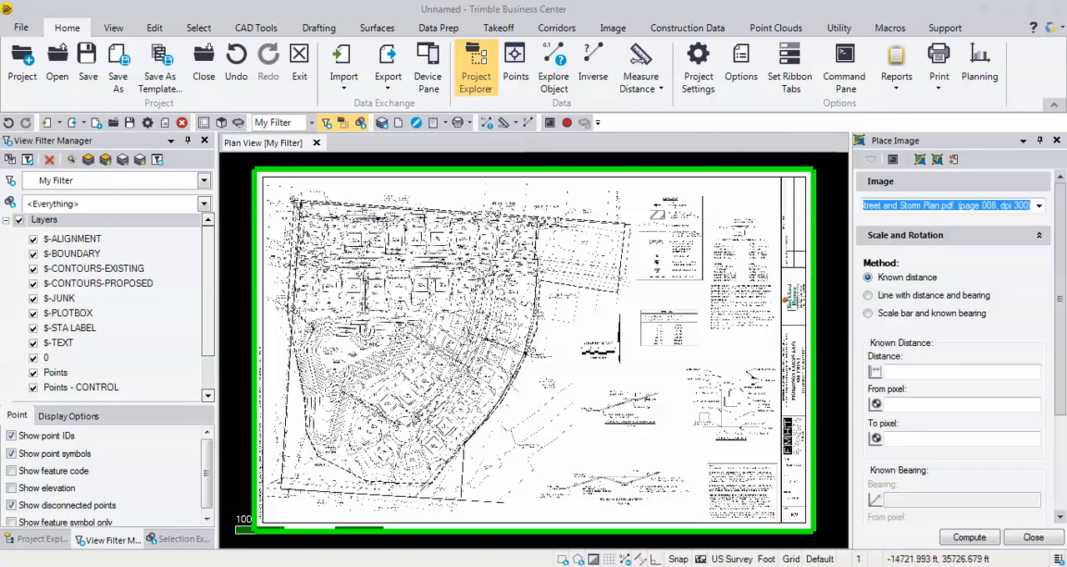
pyautogui.scroll(1, 596, 343)
pyautogui.scroll(2, 596, 344)
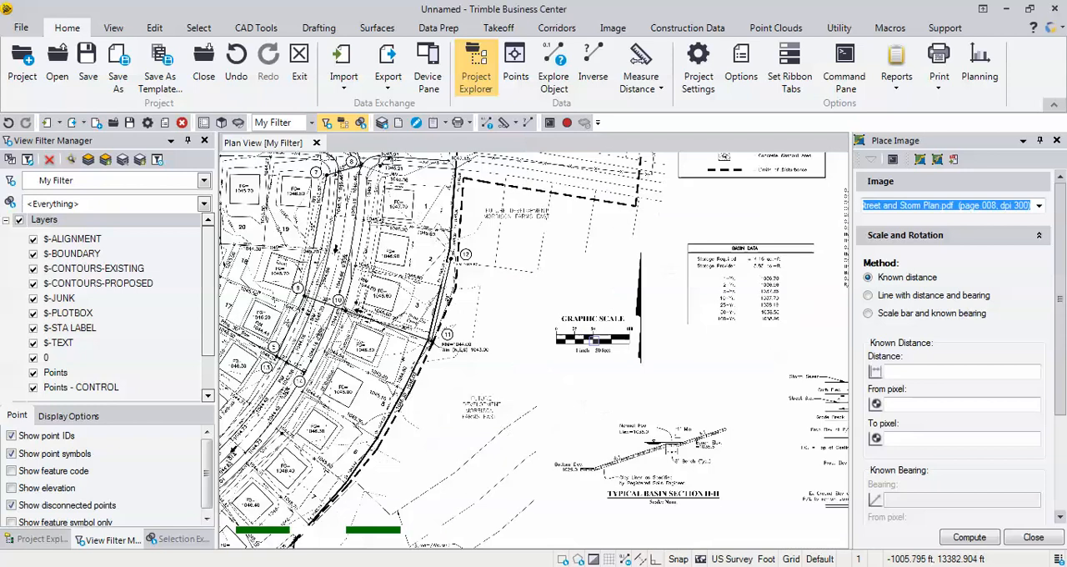
pyautogui.scroll(2, 594, 342)
pyautogui.scroll(2, 593, 341)
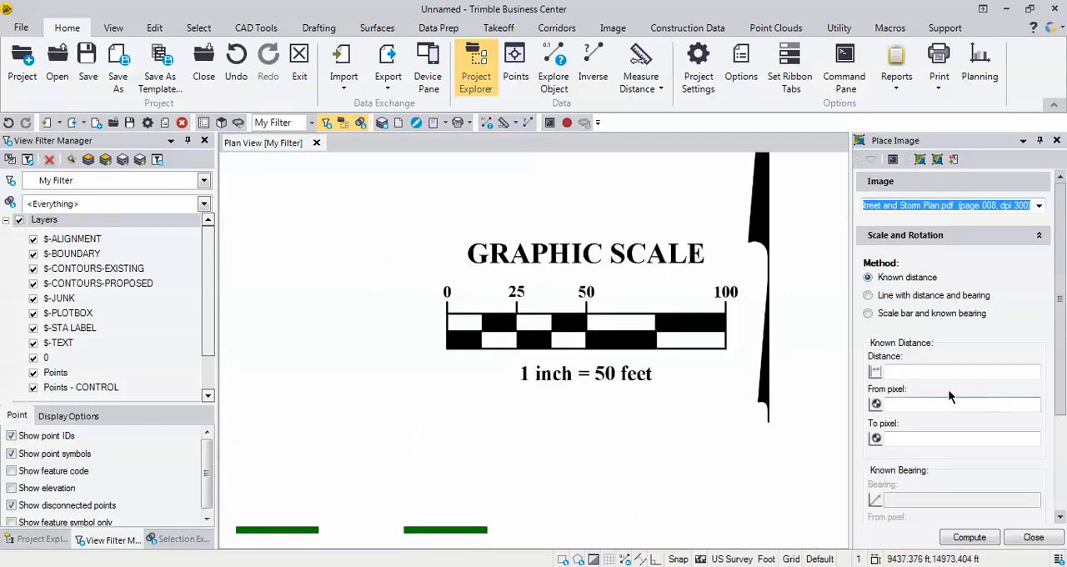
# Step: Set known distance 100, pick the graphic scale's 0 and 100 marks, and compute the image scale
pyautogui.click(914, 374)
pyautogui.write('100')
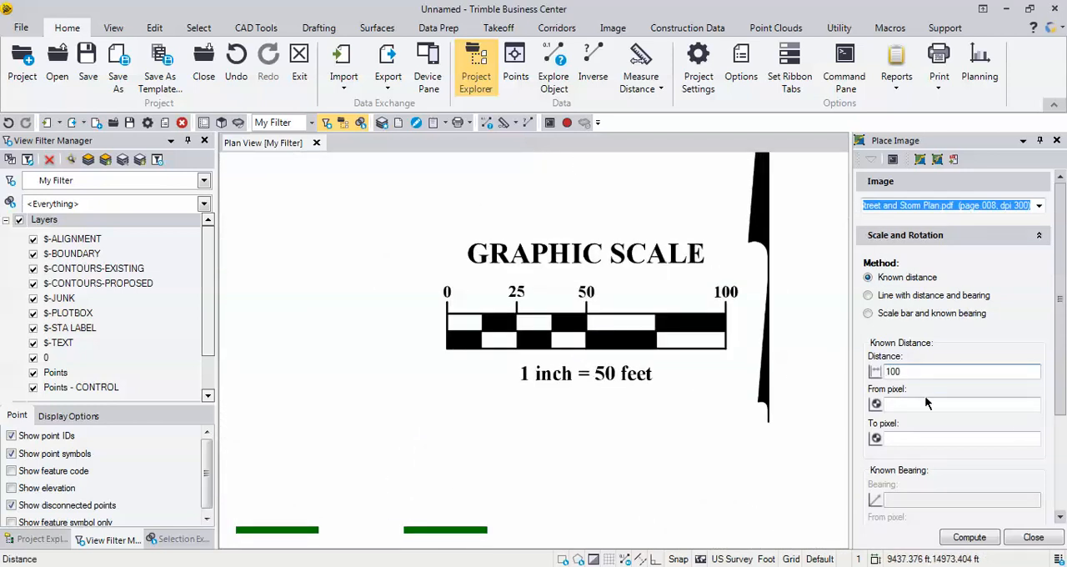
pyautogui.click(928, 403)
pyautogui.scroll(1, 449, 319)
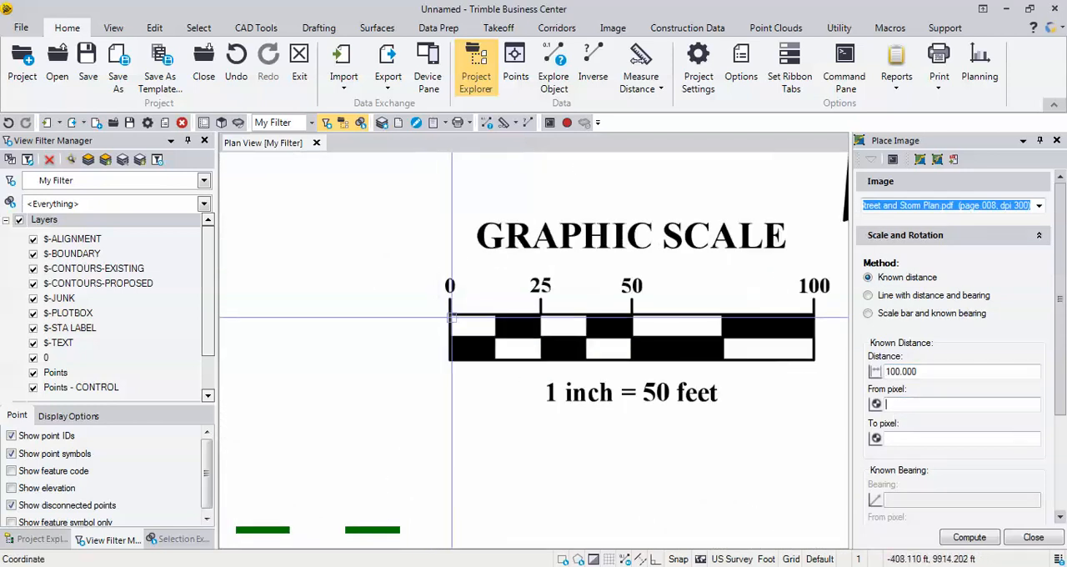
pyautogui.click(450, 317)
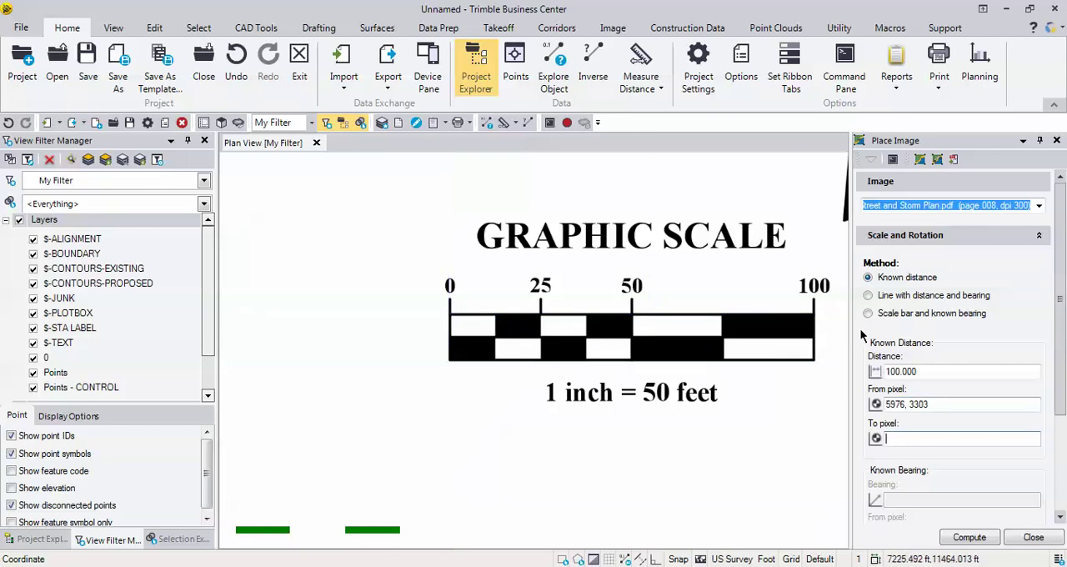
pyautogui.click(813, 311)
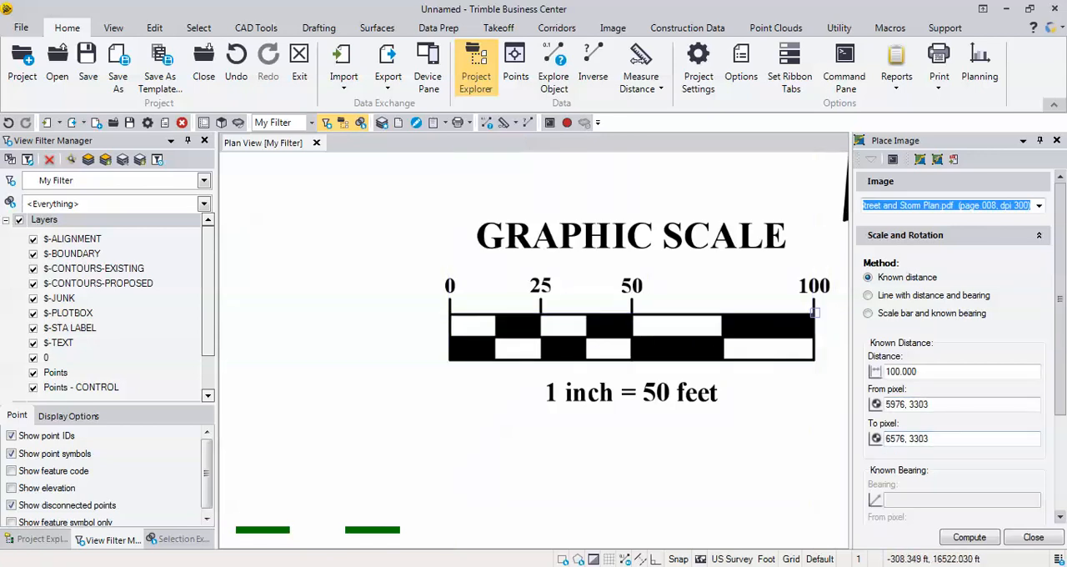
pyautogui.click(968, 538)
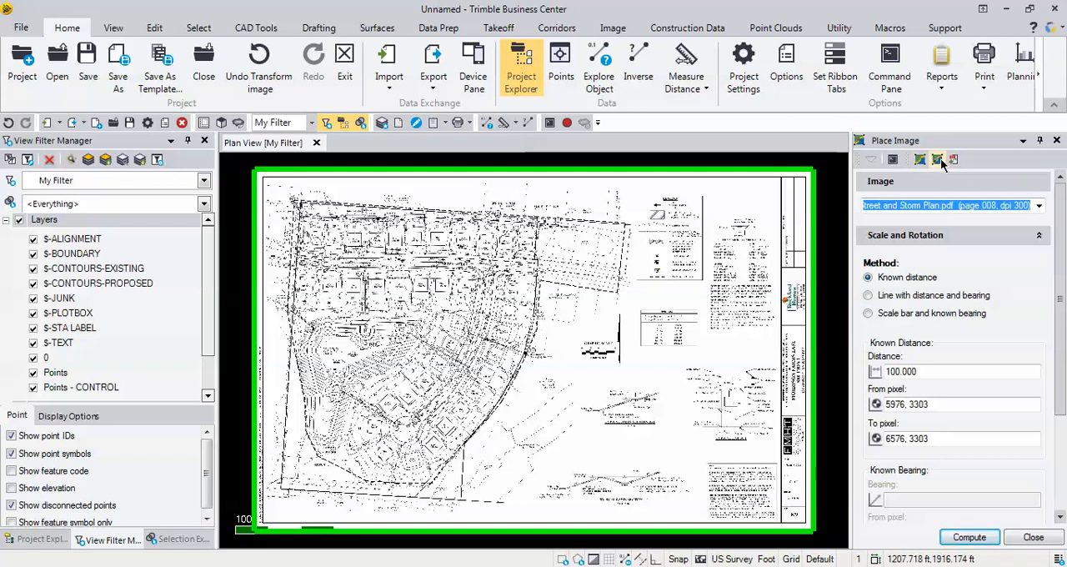
pyautogui.click(940, 160)
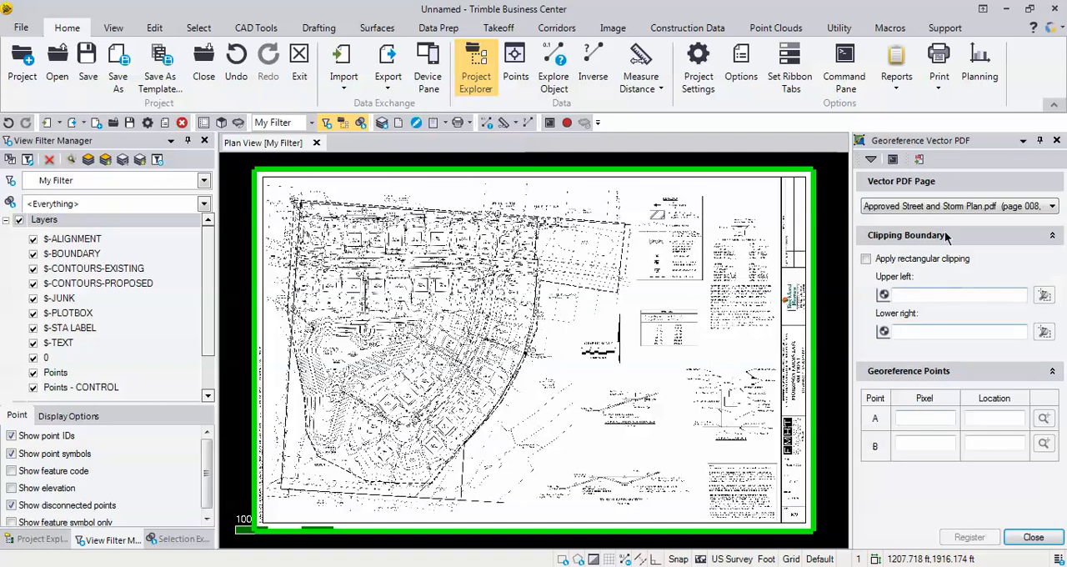
# Step: Keep the Approved Street and Storm Plan page and apply a rectangular clip around the subdivision
pyautogui.click(1052, 206)
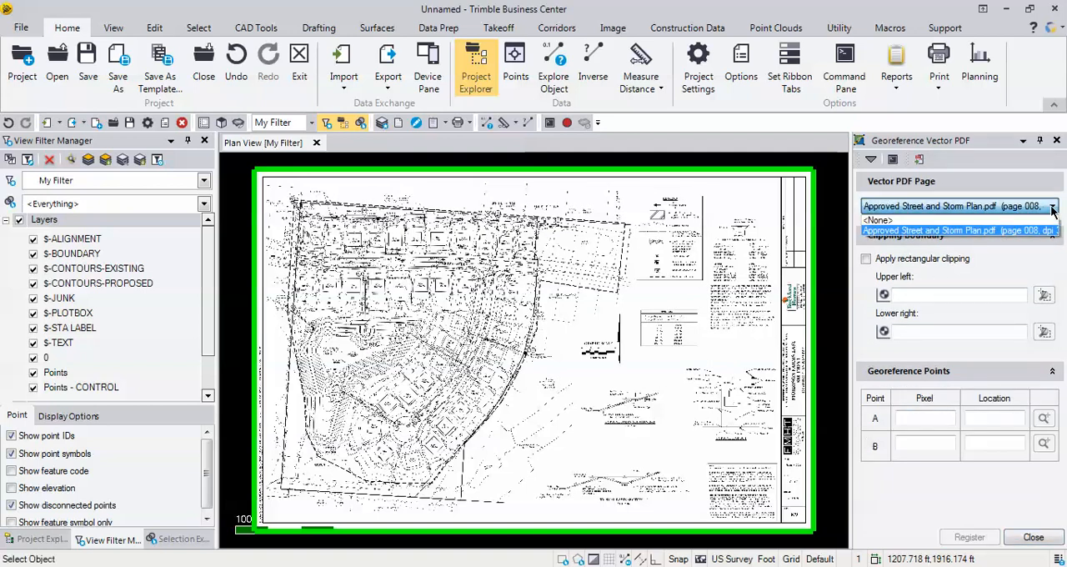
pyautogui.click(1013, 230)
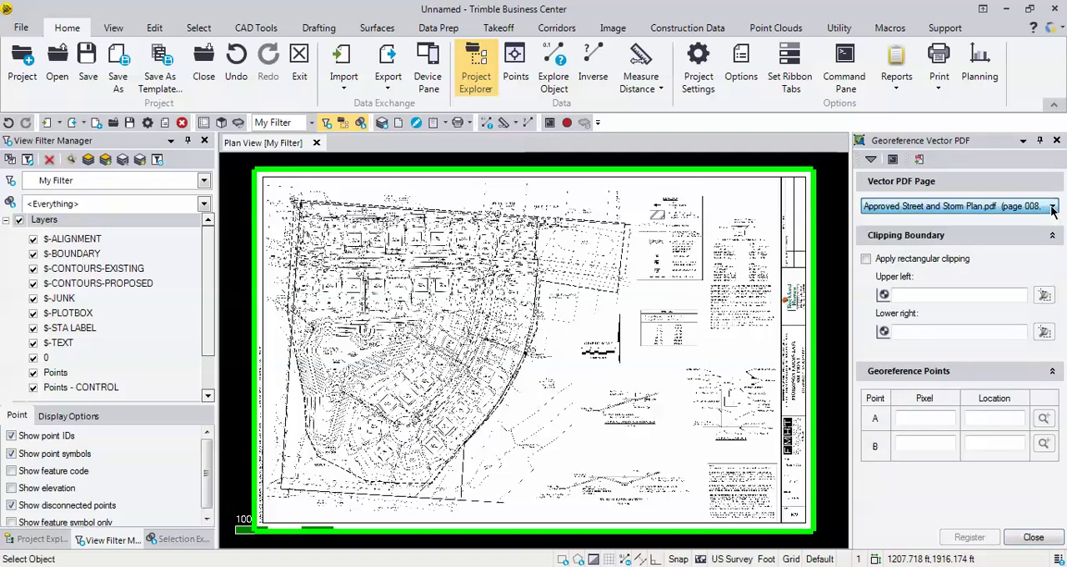
pyautogui.click(867, 260)
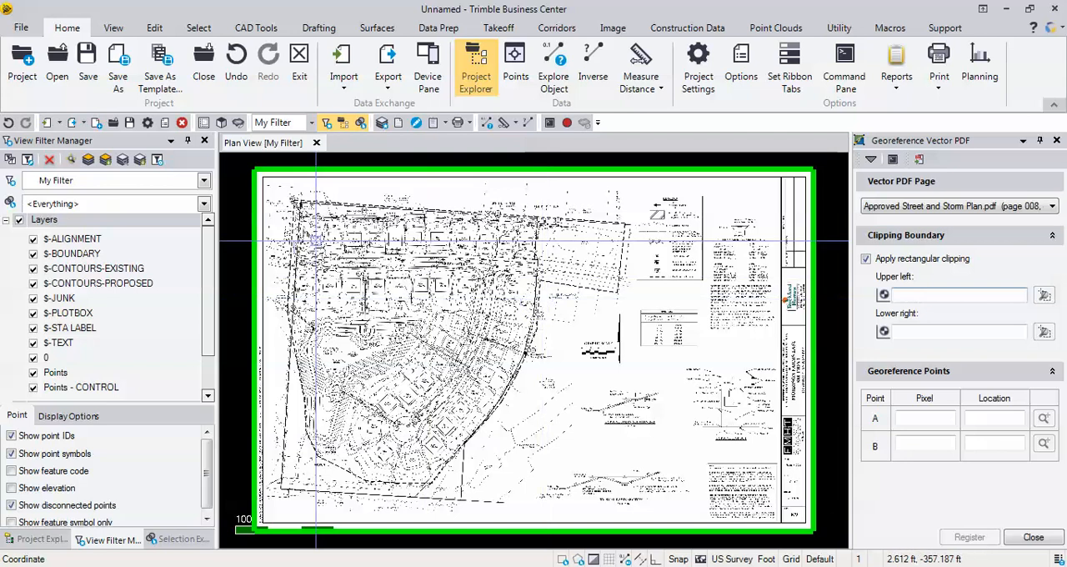
pyautogui.click(272, 183)
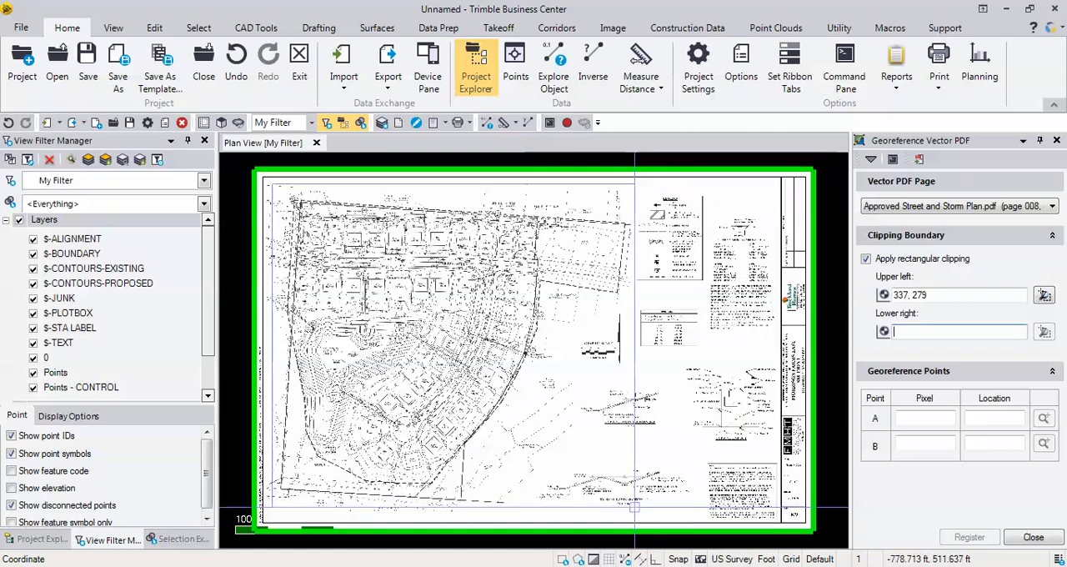
pyautogui.click(635, 506)
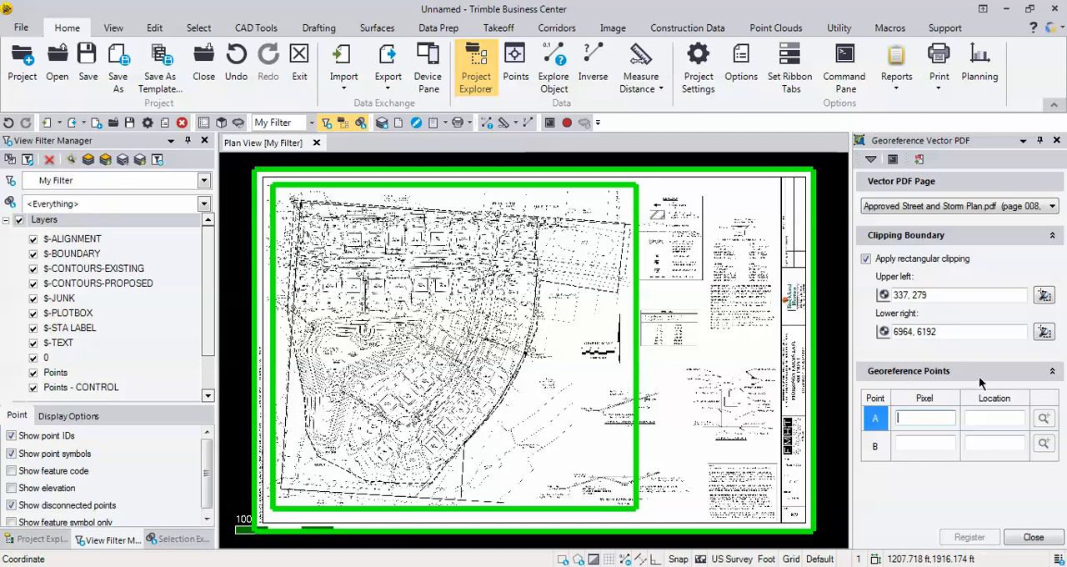
pyautogui.click(1032, 537)
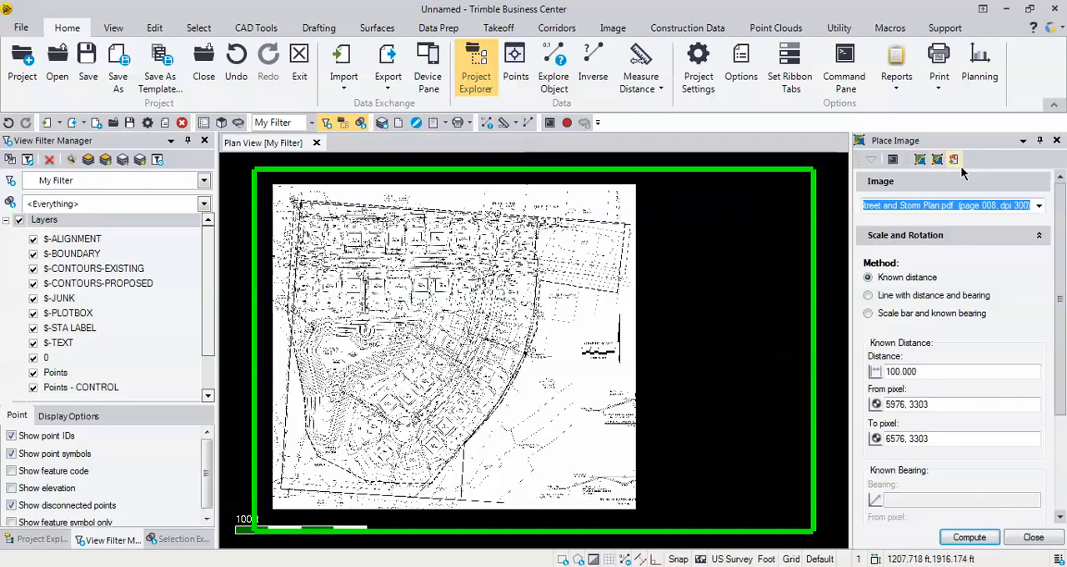
# Step: Import the PDF's vector linework and hide the georeferenced plan image layer in the view filter
pyautogui.click(954, 160)
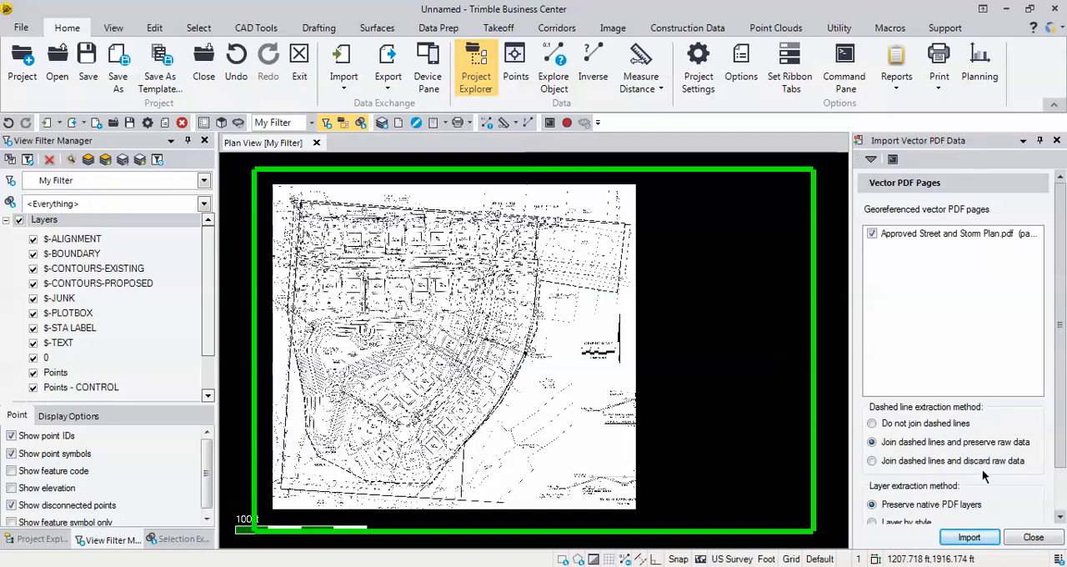
pyautogui.click(969, 536)
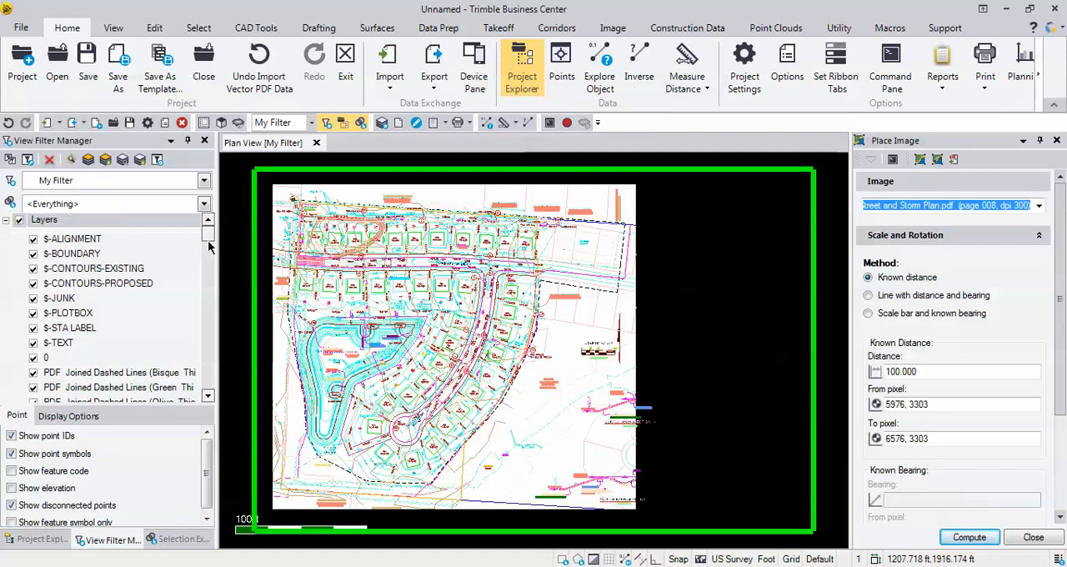
pyautogui.moveTo(209, 241); pyautogui.dragTo(211, 398)
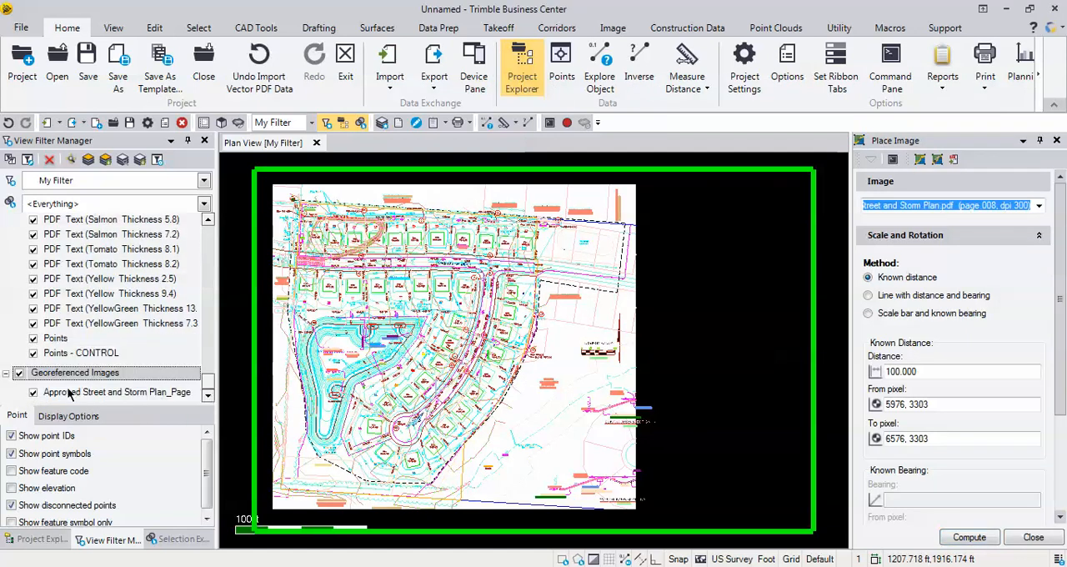
pyautogui.click(34, 392)
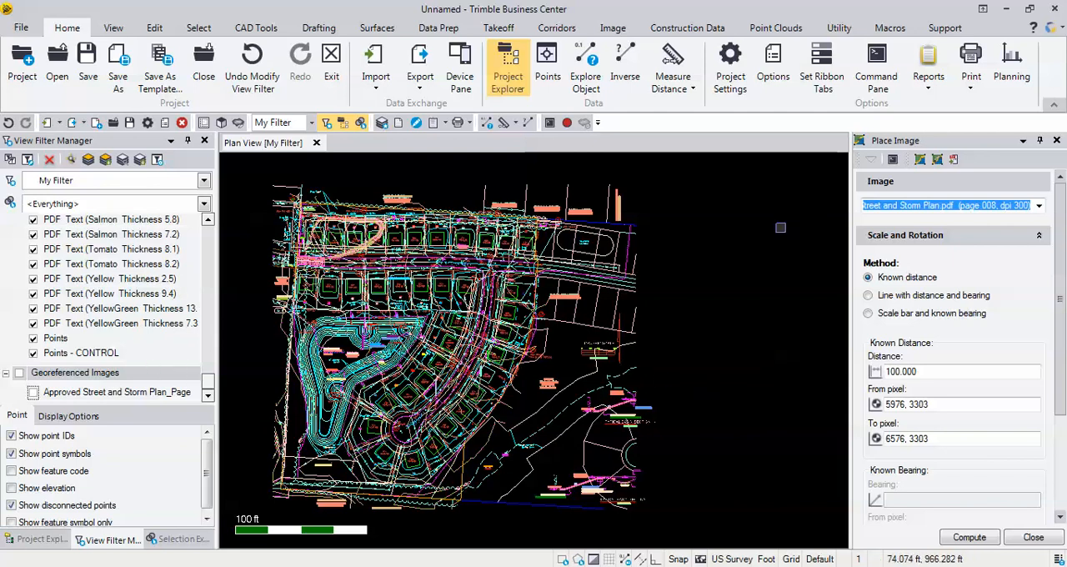
# Step: Start a new project from the template, discarding changes to the old one
pyautogui.click(1035, 537)
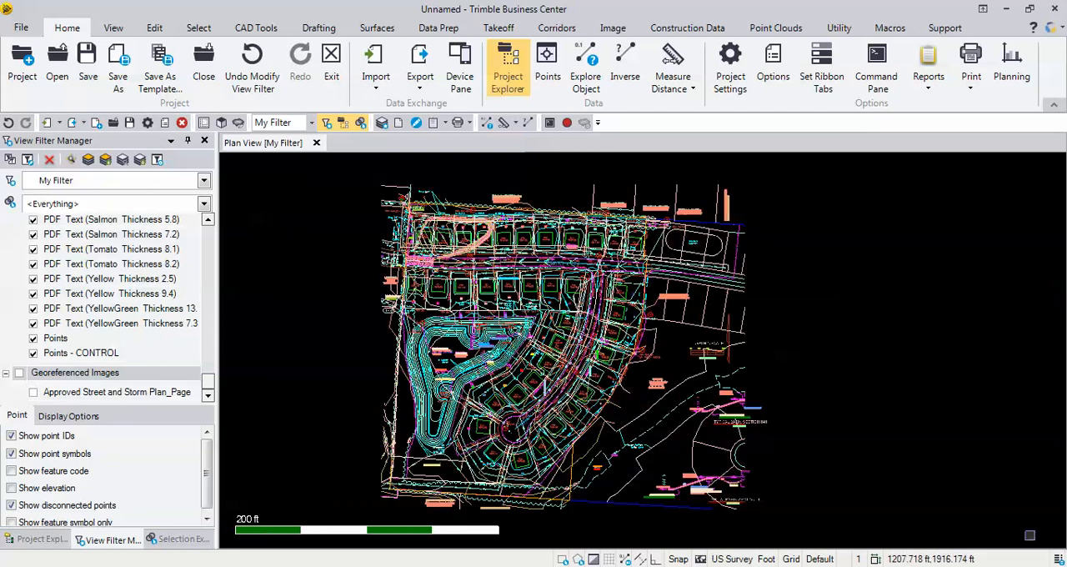
pyautogui.click(22, 62)
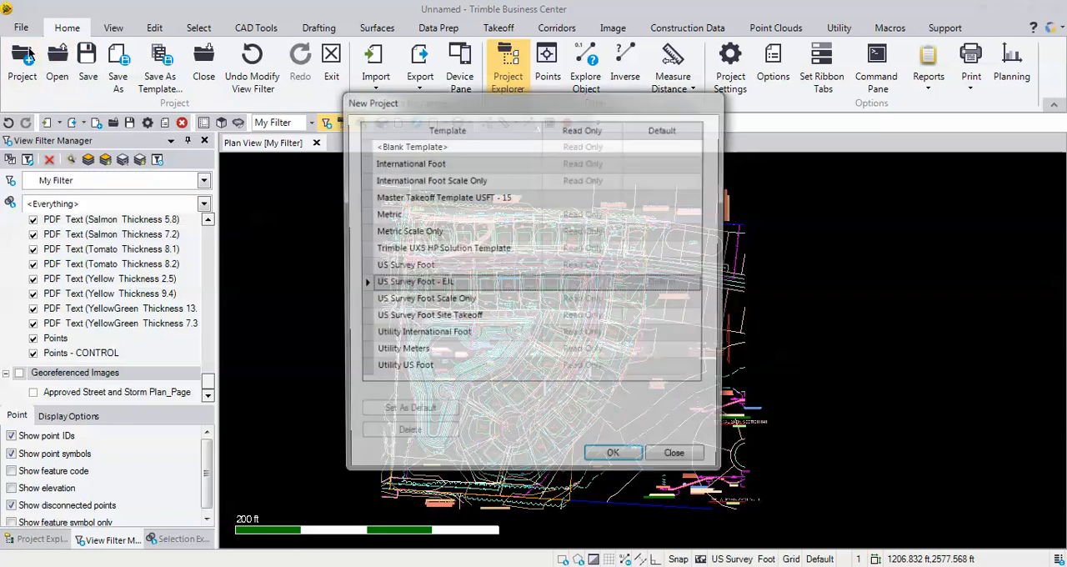
pyautogui.click(616, 459)
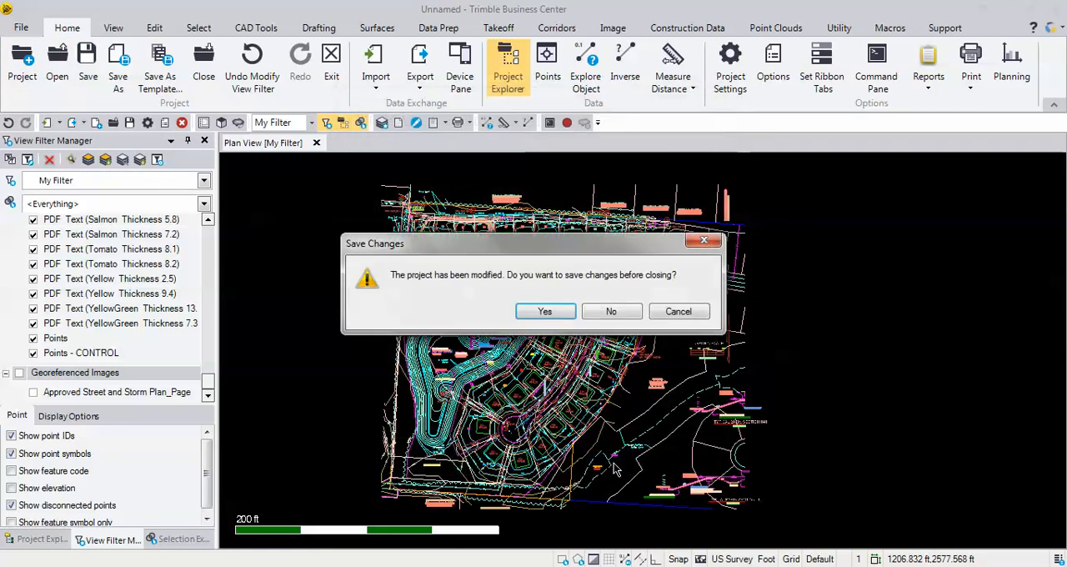
pyautogui.click(610, 313)
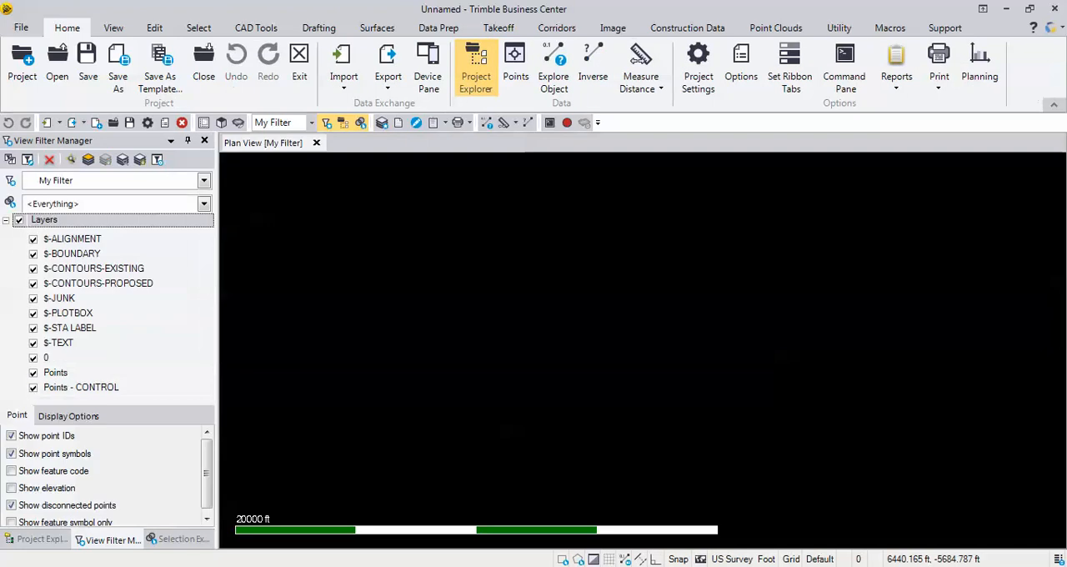
# Step: Import the Approved Street and Storm Plan PDF into the new project
pyautogui.click(351, 60)
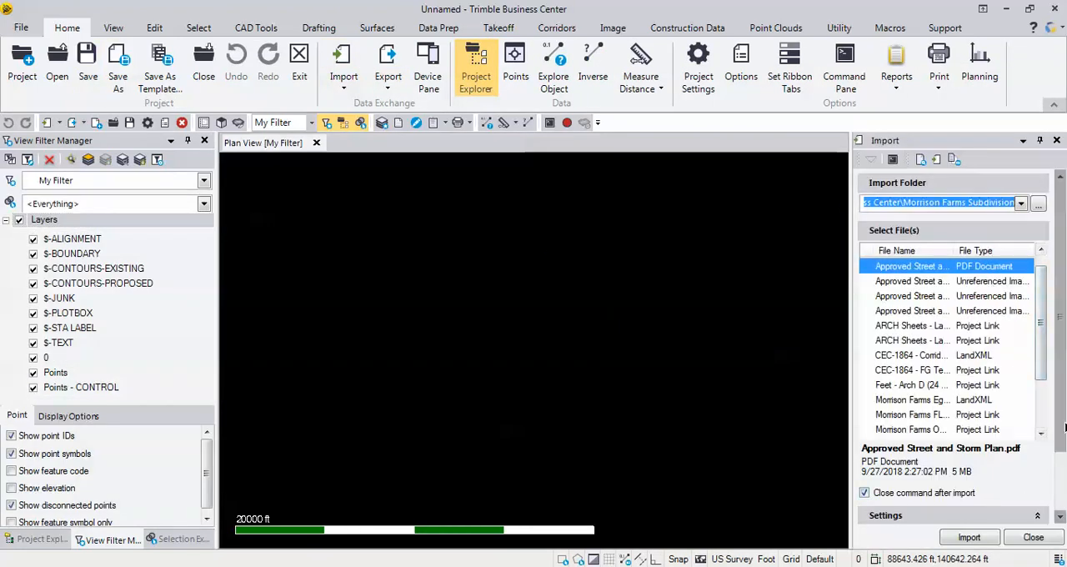
pyautogui.scroll(-2, 1062, 404)
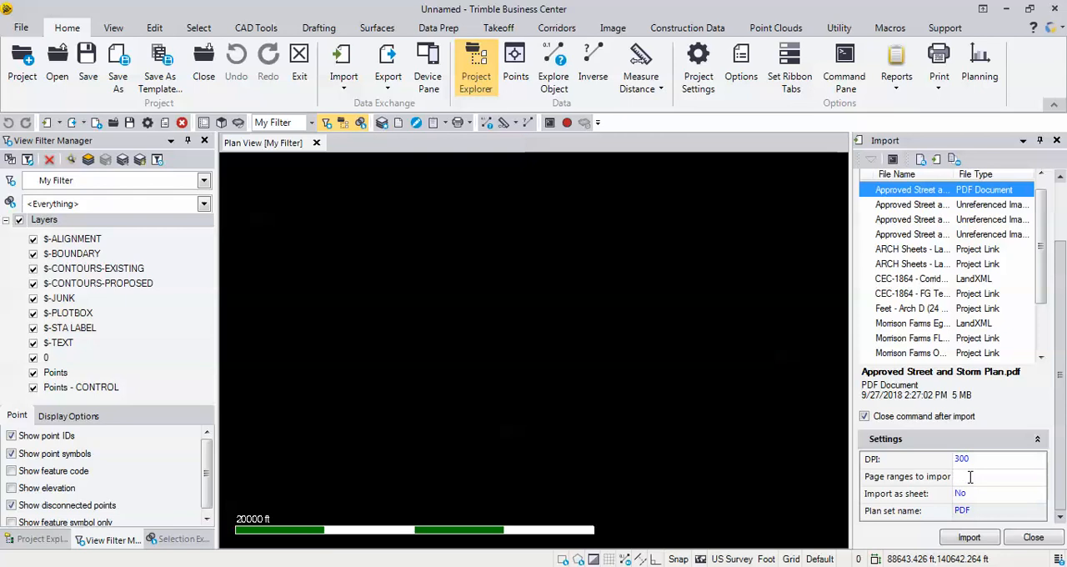
pyautogui.click(980, 538)
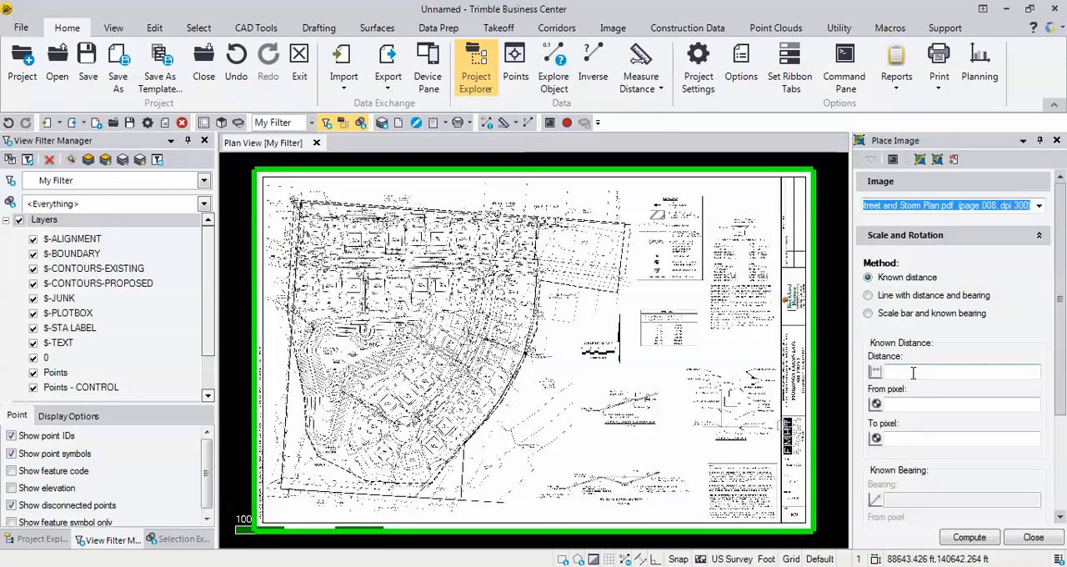
# Step: Scale page 8 with known distance 100 between the graphic scale's 0 and 100 ticks
pyautogui.click(912, 373)
pyautogui.write('00')
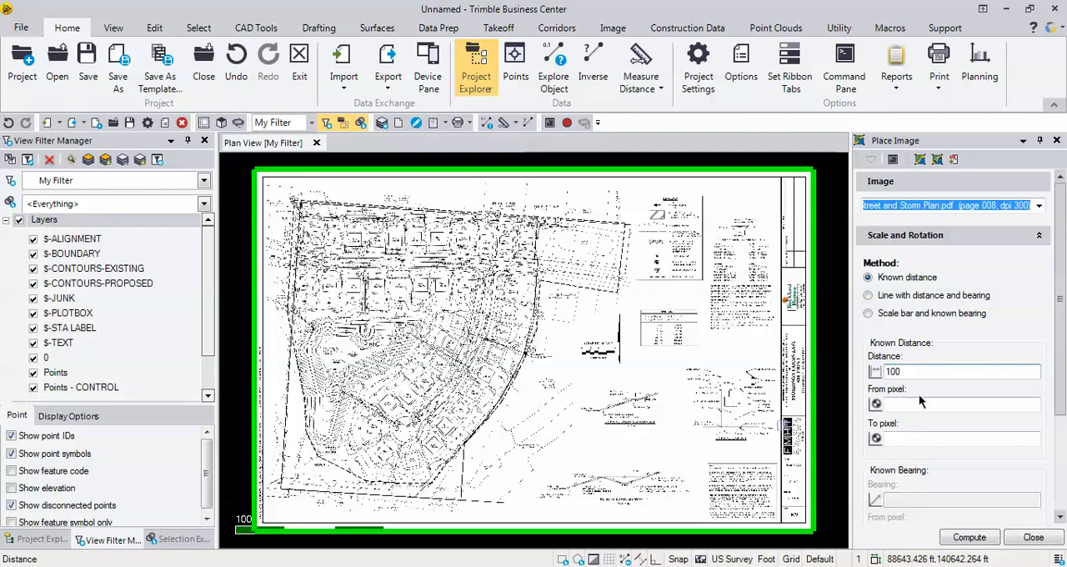
pyautogui.click(921, 401)
pyautogui.scroll(3, 583, 350)
pyautogui.scroll(3, 551, 283)
pyautogui.scroll(2, 544, 271)
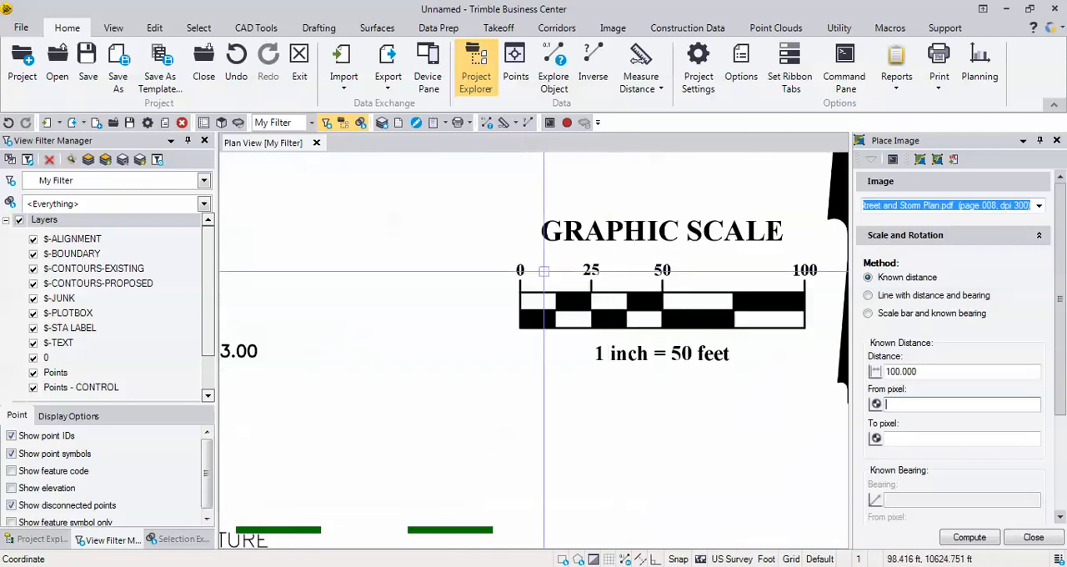
pyautogui.click(520, 293)
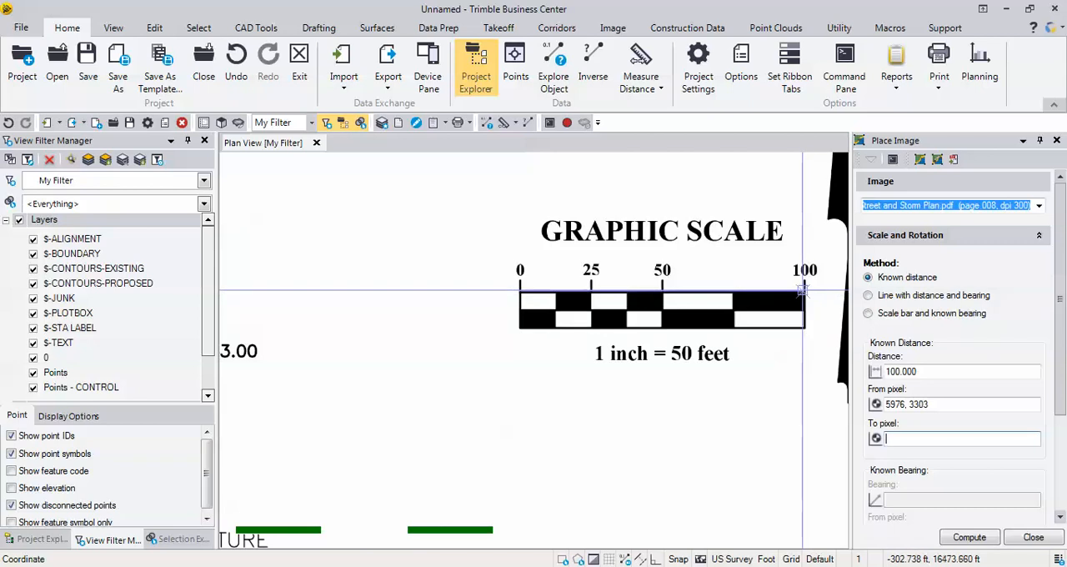
pyautogui.click(803, 291)
pyautogui.click(970, 538)
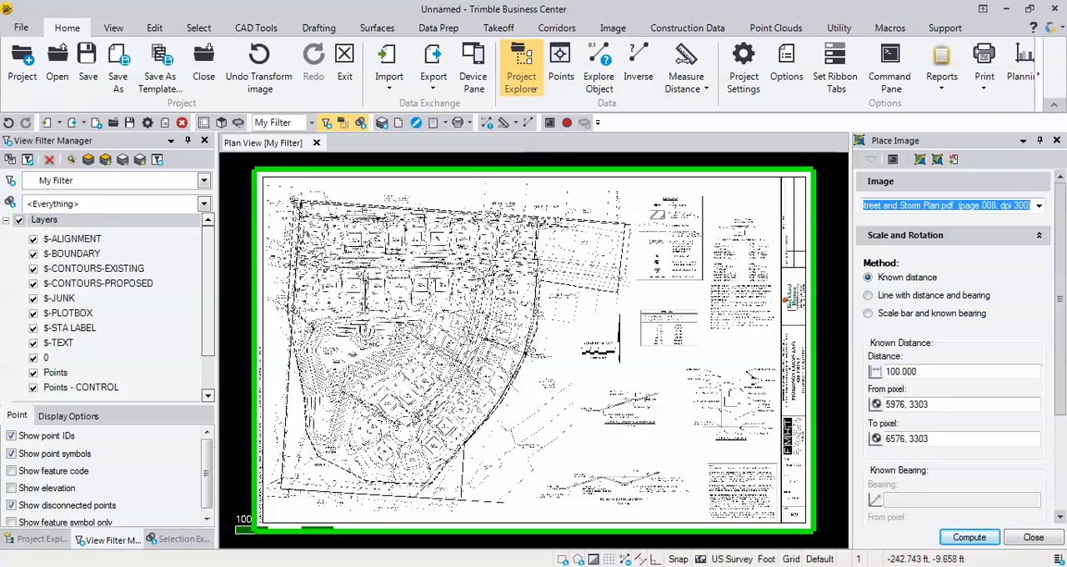
pyautogui.click(1033, 538)
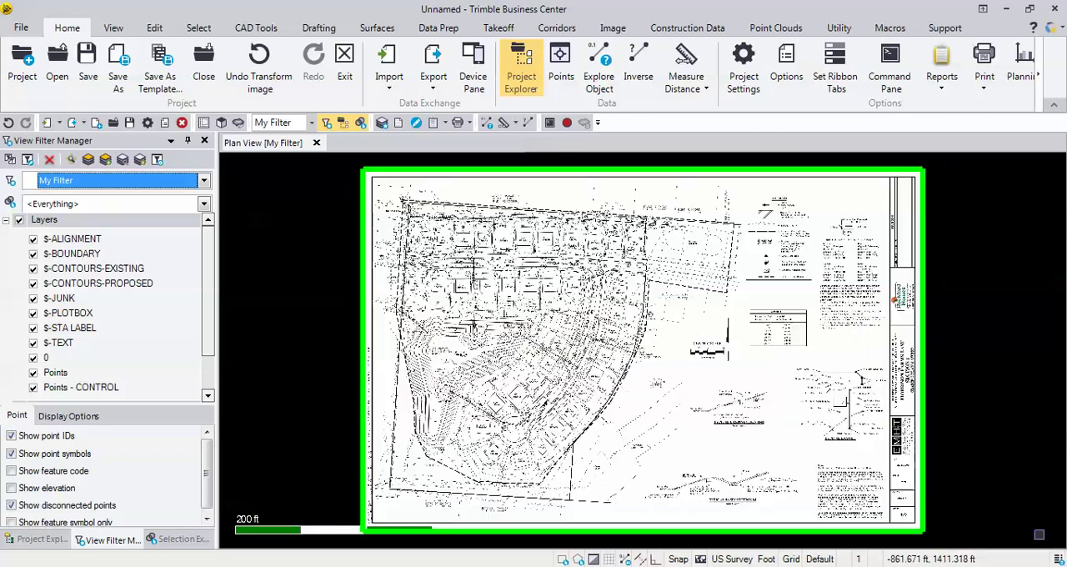
# Step: Start a new boundary named PAGE 8 on the $-BOUNDARY layer and begin picking its corners
pyautogui.click(259, 30)
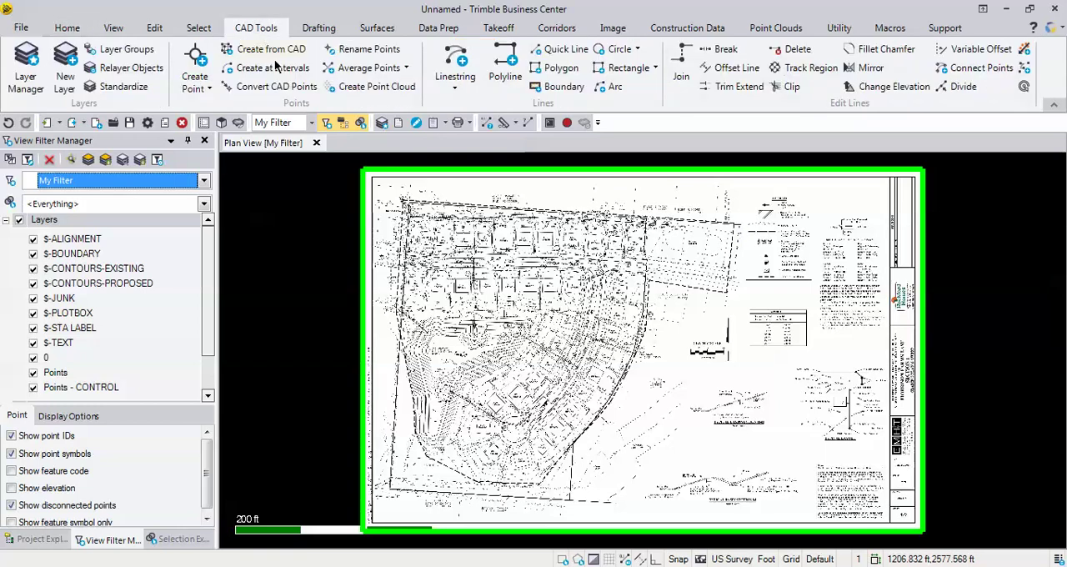
pyautogui.click(564, 86)
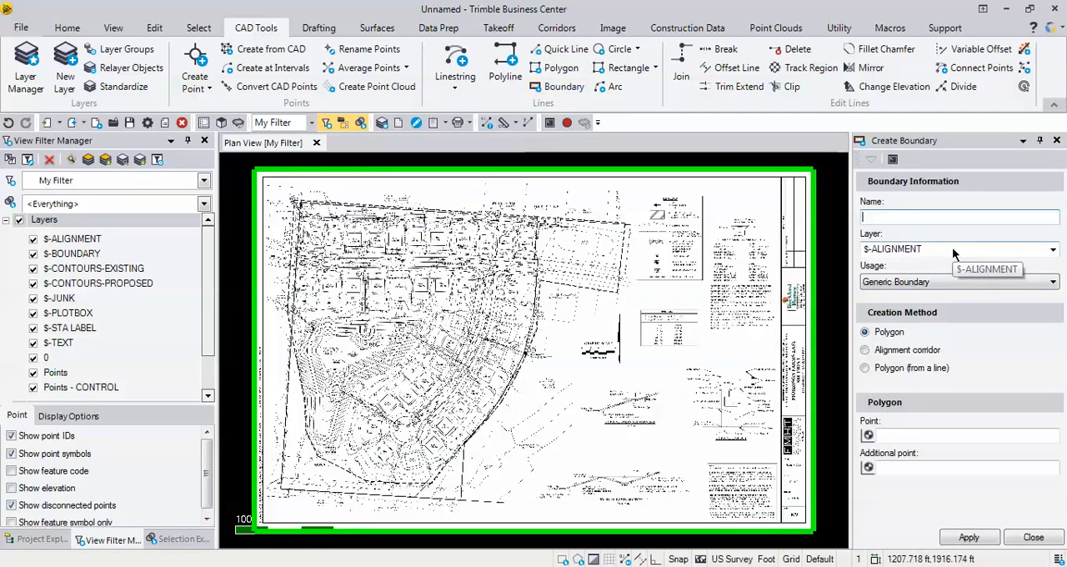
pyautogui.write('PAGE 8')
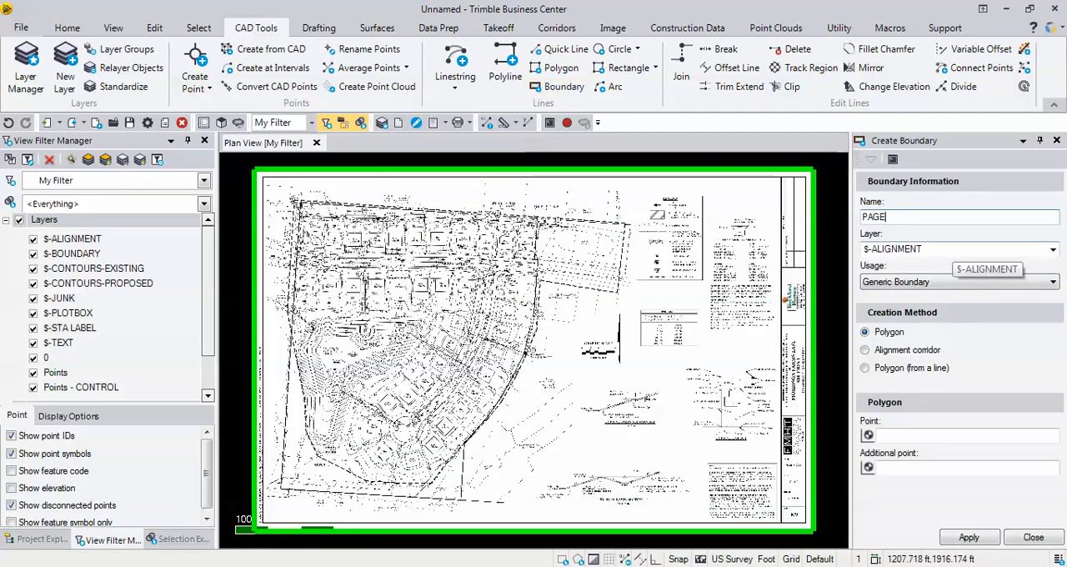
pyautogui.click(1052, 253)
pyautogui.click(925, 270)
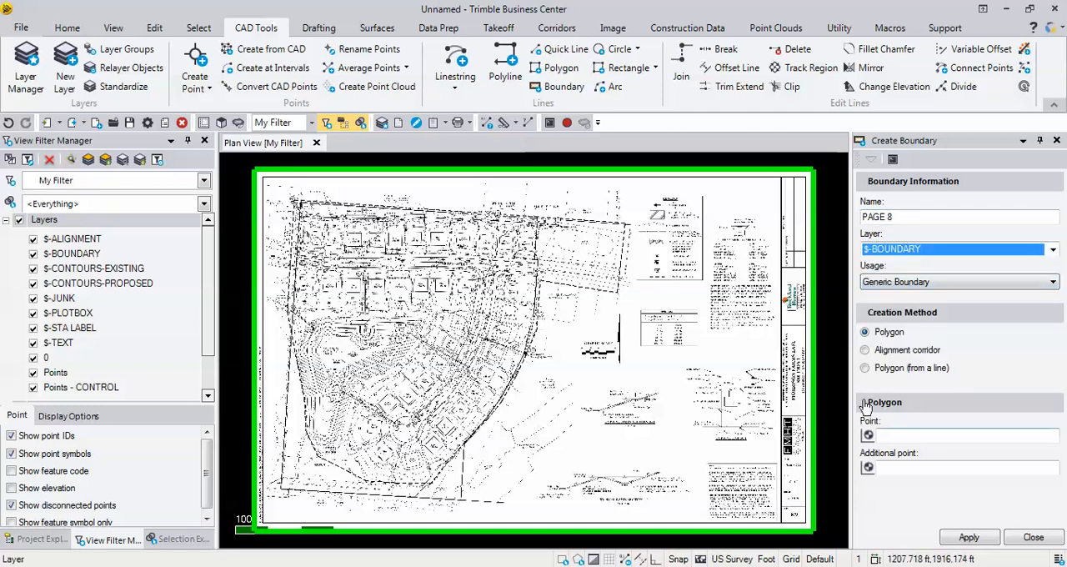
pyautogui.click(902, 435)
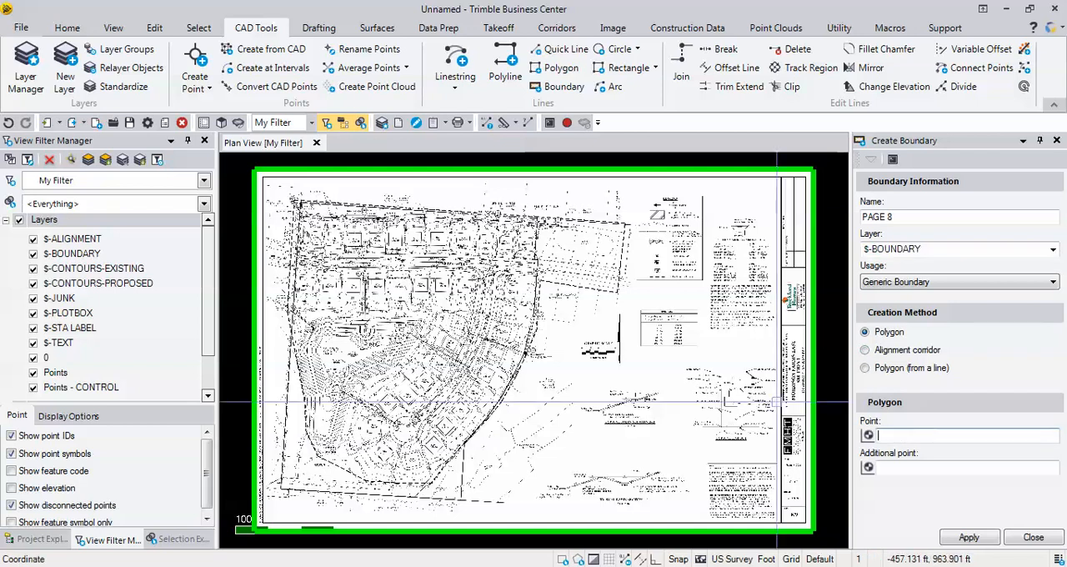
pyautogui.scroll(2, 300, 200)
pyautogui.scroll(1, 283, 196)
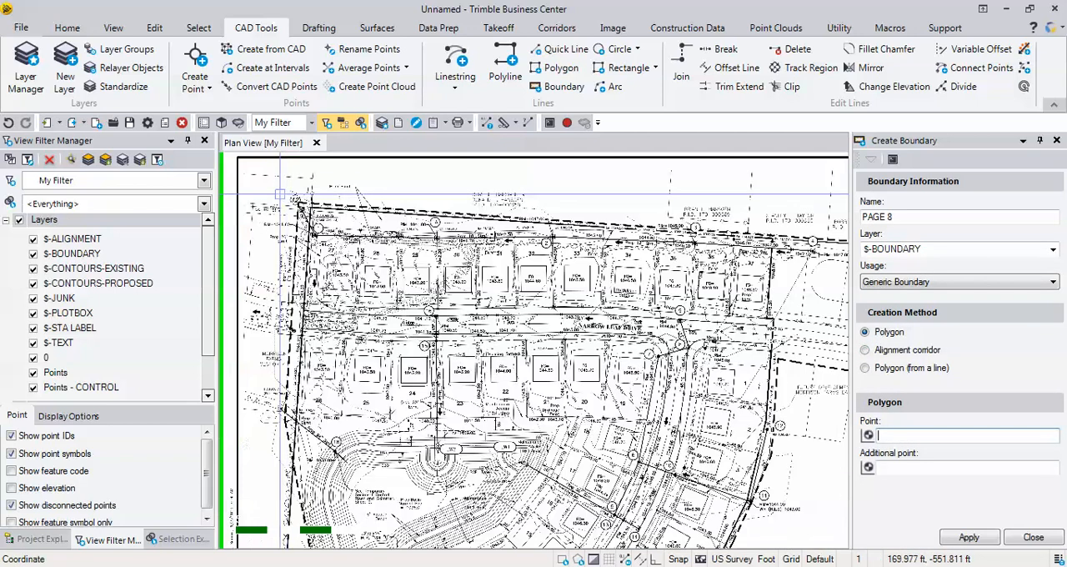
# Step: Trace the boundary corners around the subdivision from top-left to bottom-left and finish it
pyautogui.click(283, 177)
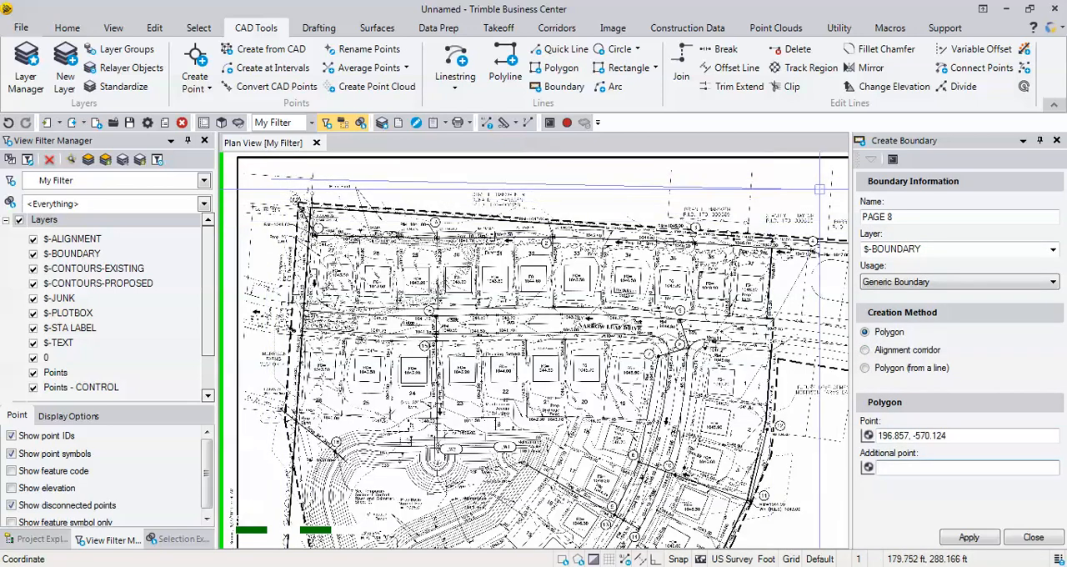
pyautogui.moveTo(819, 189)
pyautogui.mouseDown(button='middle')
pyautogui.moveTo(660, 161)
pyautogui.moveTo(674, 201)
pyautogui.mouseUp(button='middle')
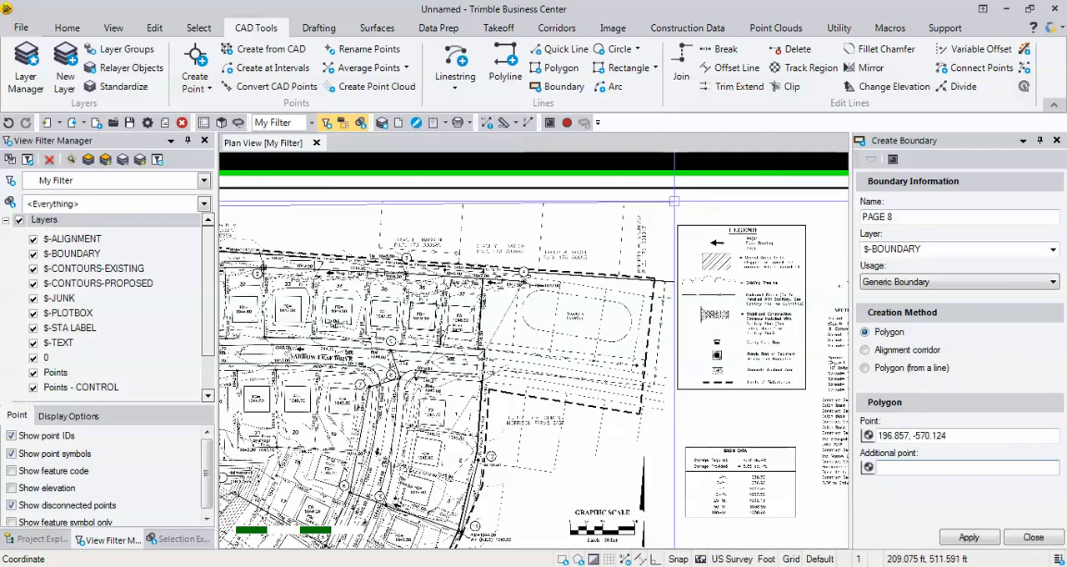
pyautogui.click(673, 201)
pyautogui.moveTo(656, 438); pyautogui.dragTo(676, 263, button='middle')
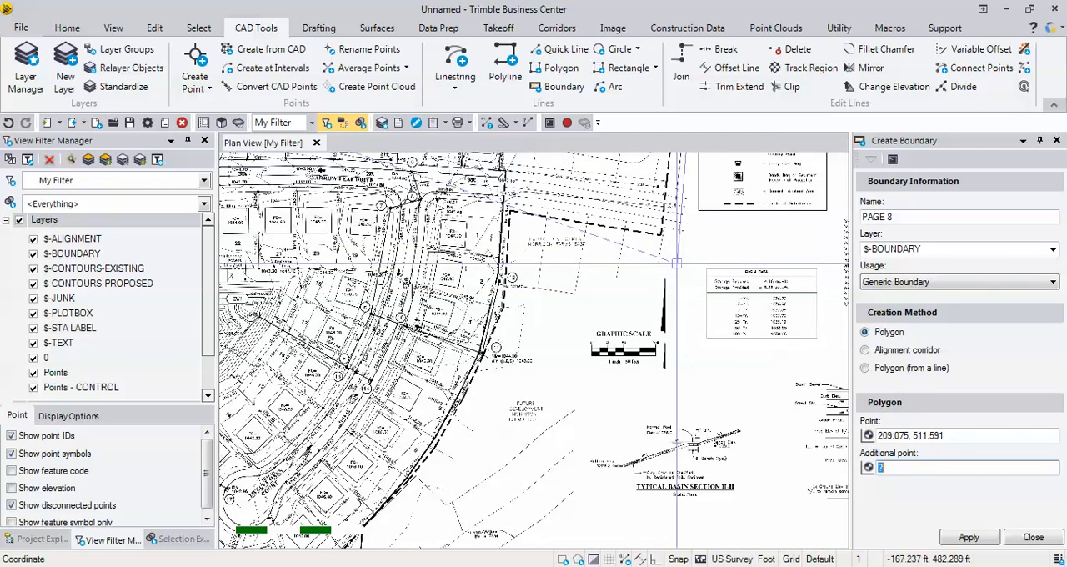
pyautogui.click(676, 263)
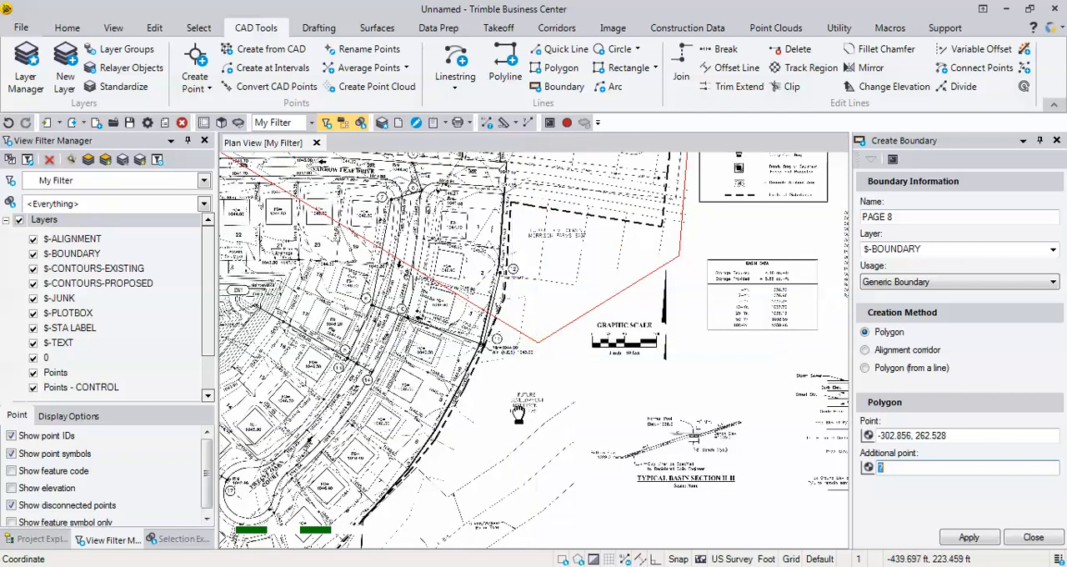
pyautogui.scroll(2, 533, 354)
pyautogui.click(524, 360)
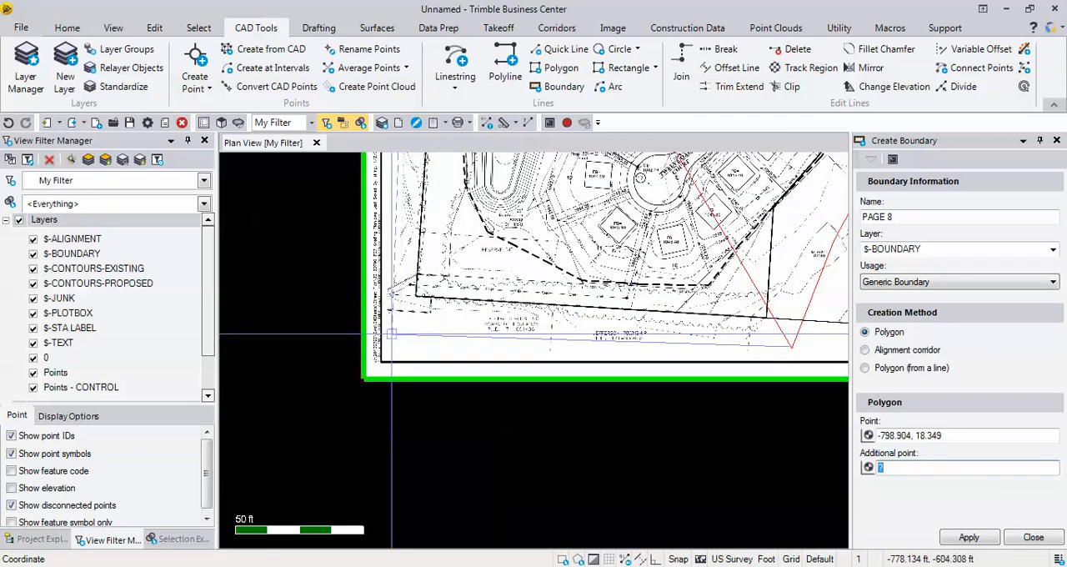
pyautogui.click(391, 333)
pyautogui.scroll(-2, 388, 333)
pyautogui.scroll(-1, 409, 429)
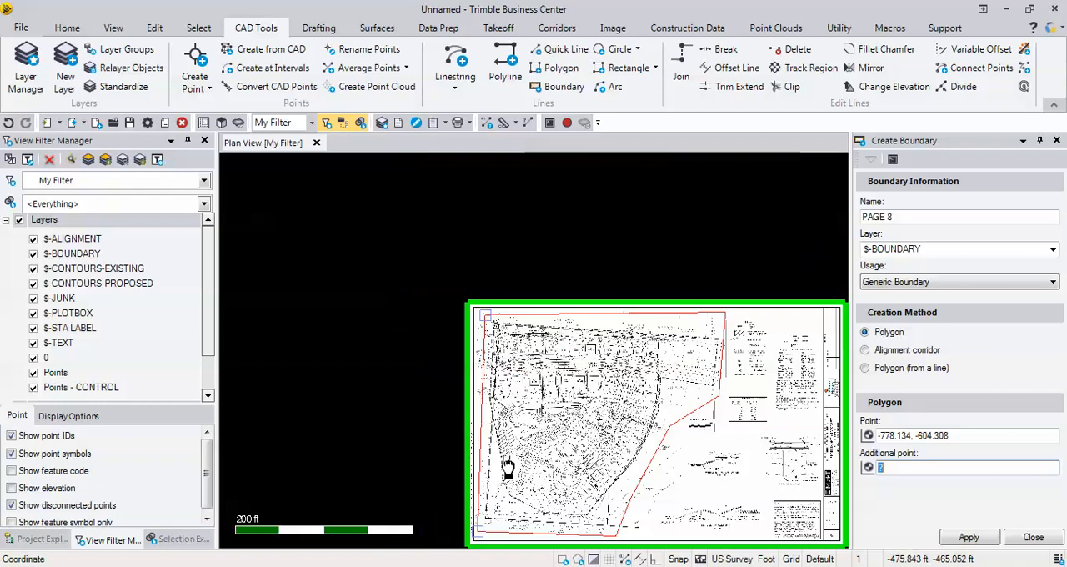
pyautogui.scroll(1, 499, 435)
pyautogui.scroll(1, 499, 435)
pyautogui.scroll(-1, 509, 417)
pyautogui.scroll(1, 517, 401)
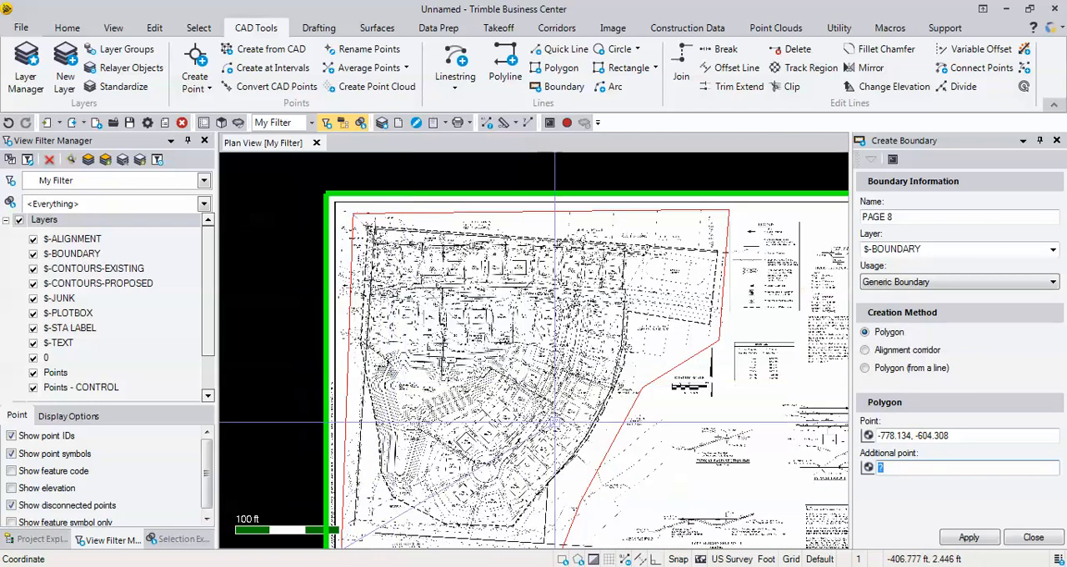
pyautogui.scroll(-1, 523, 389)
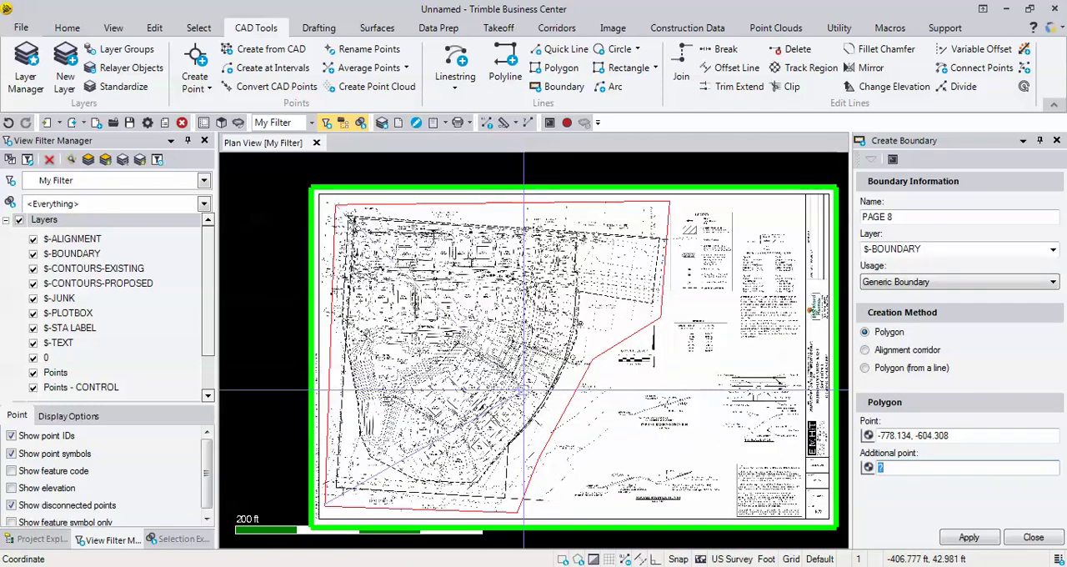
pyautogui.click(1033, 537)
pyautogui.scroll(-1, 875, 250)
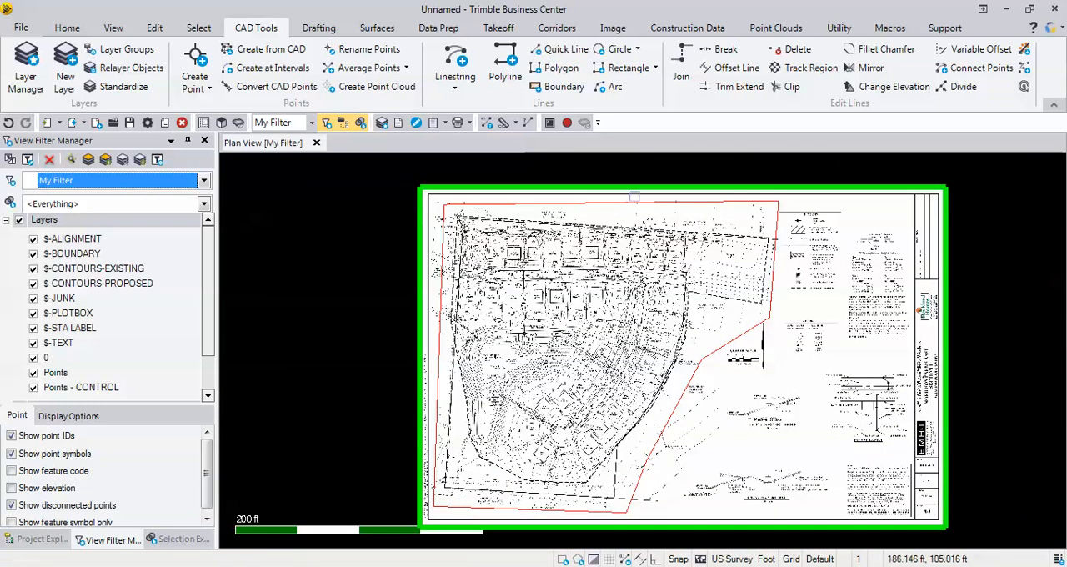
pyautogui.scroll(-1, 876, 250)
pyautogui.moveTo(669, 263); pyautogui.dragTo(602, 274, button='middle')
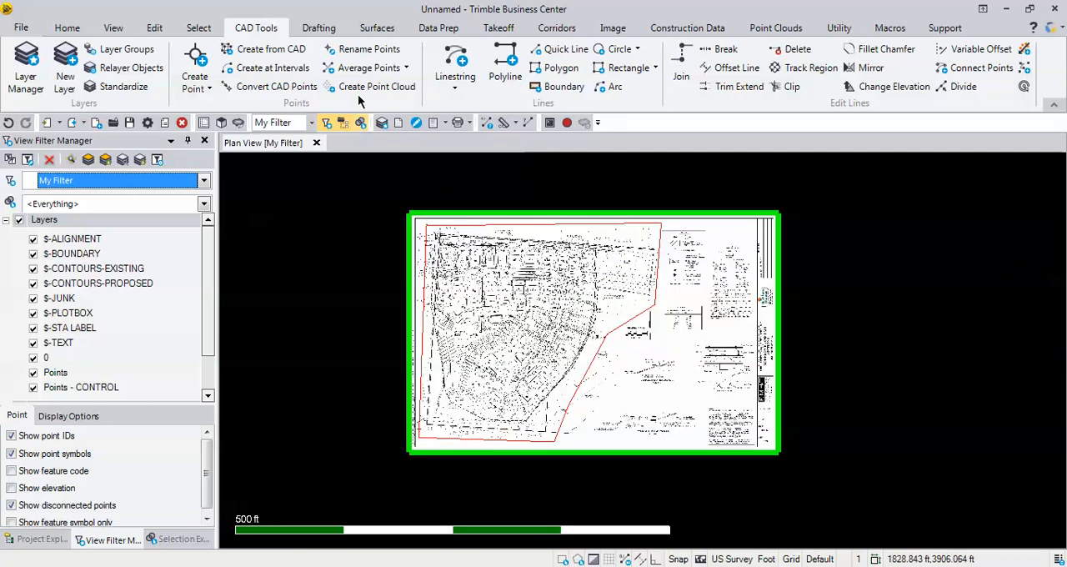
pyautogui.click(614, 28)
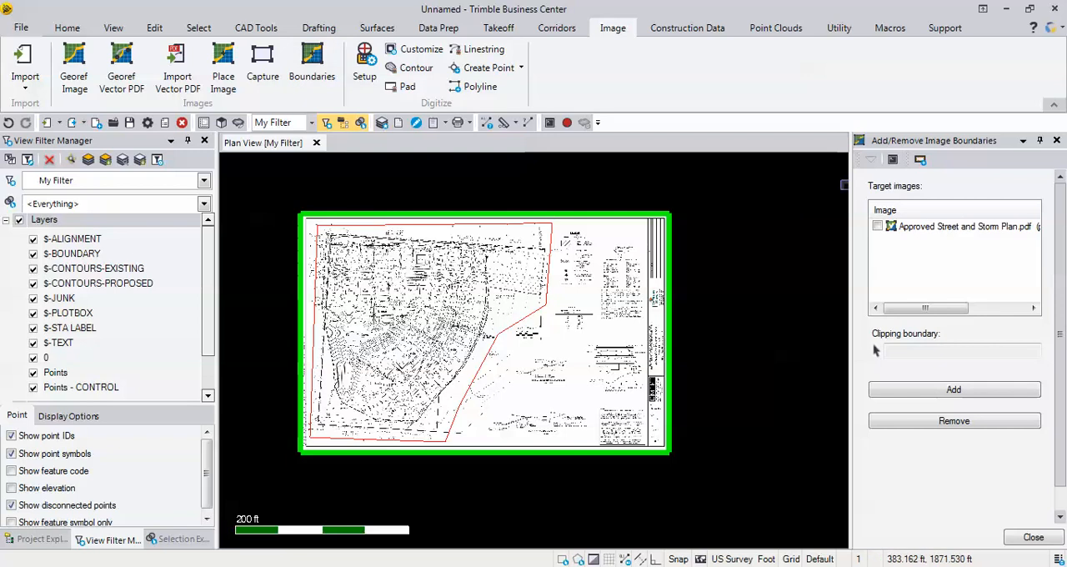
# Step: Clip the street plan PDF image to the PAGE 8 boundary so only the subdivision shows
pyautogui.click(877, 226)
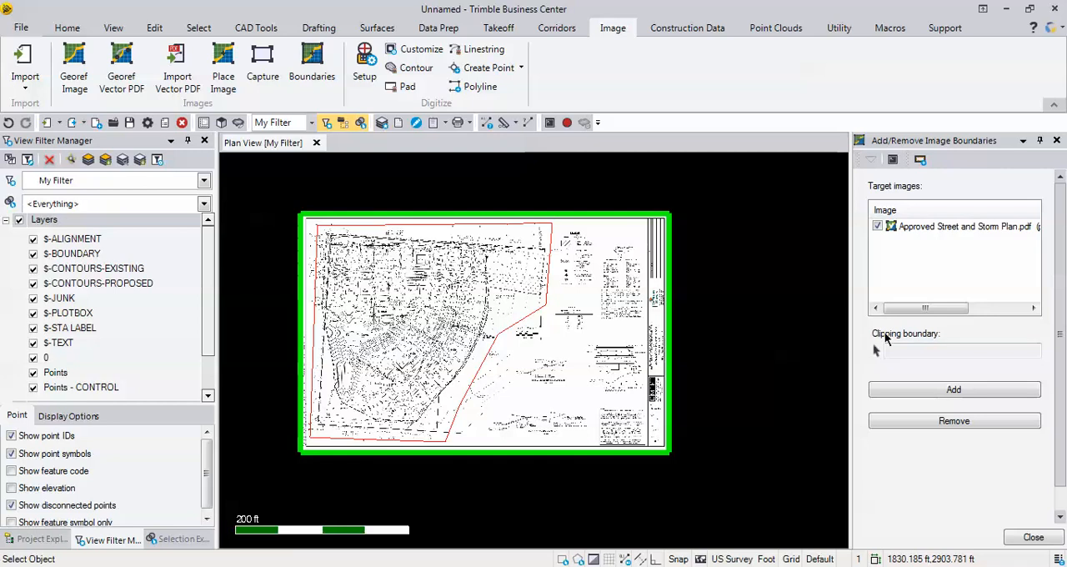
pyautogui.click(910, 348)
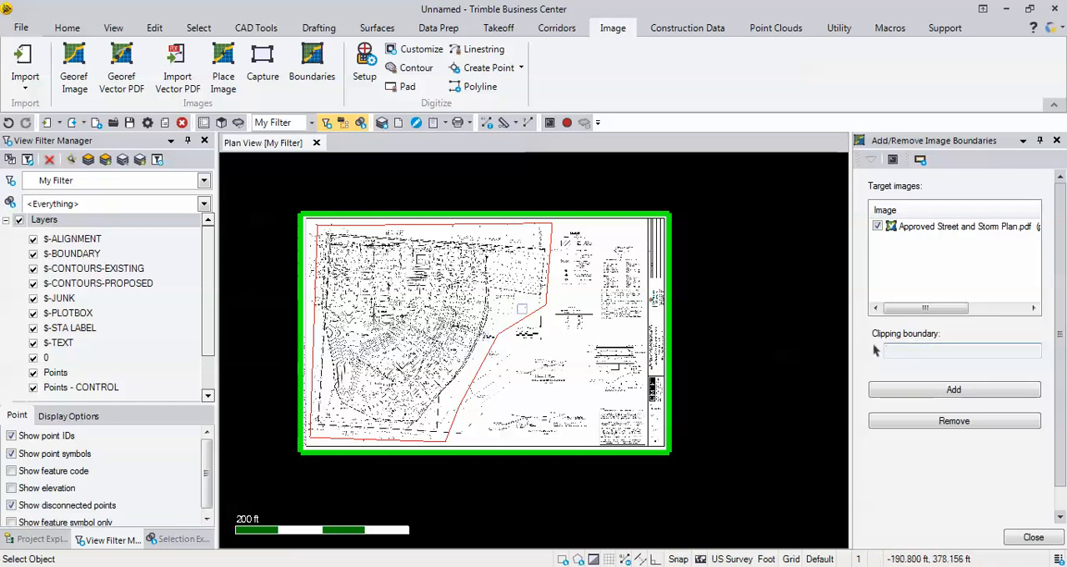
pyautogui.click(525, 317)
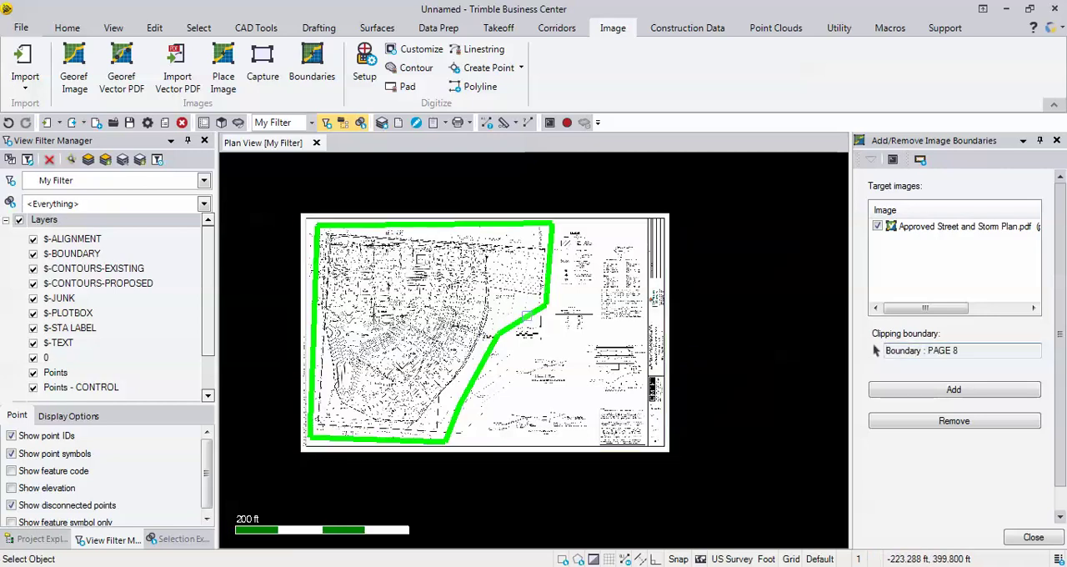
pyautogui.click(960, 398)
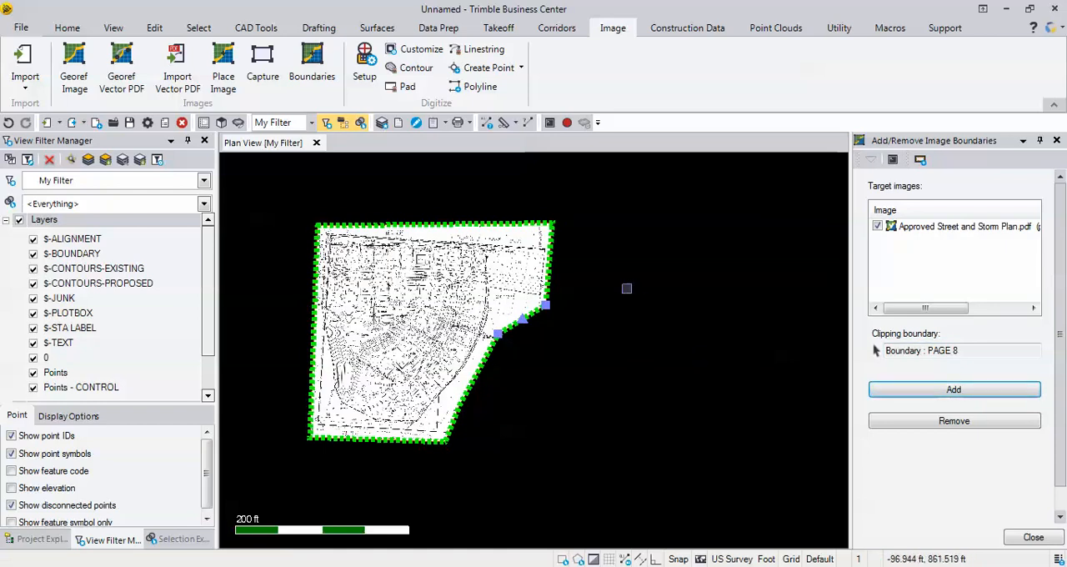
pyautogui.press('Escape')
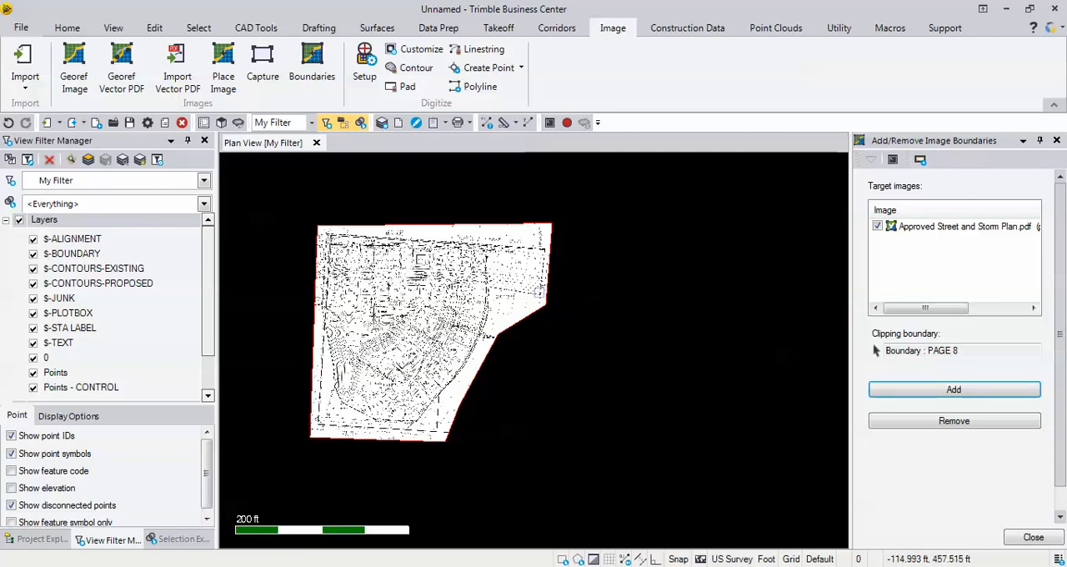
pyautogui.scroll(1, 546, 281)
pyautogui.scroll(1, 592, 364)
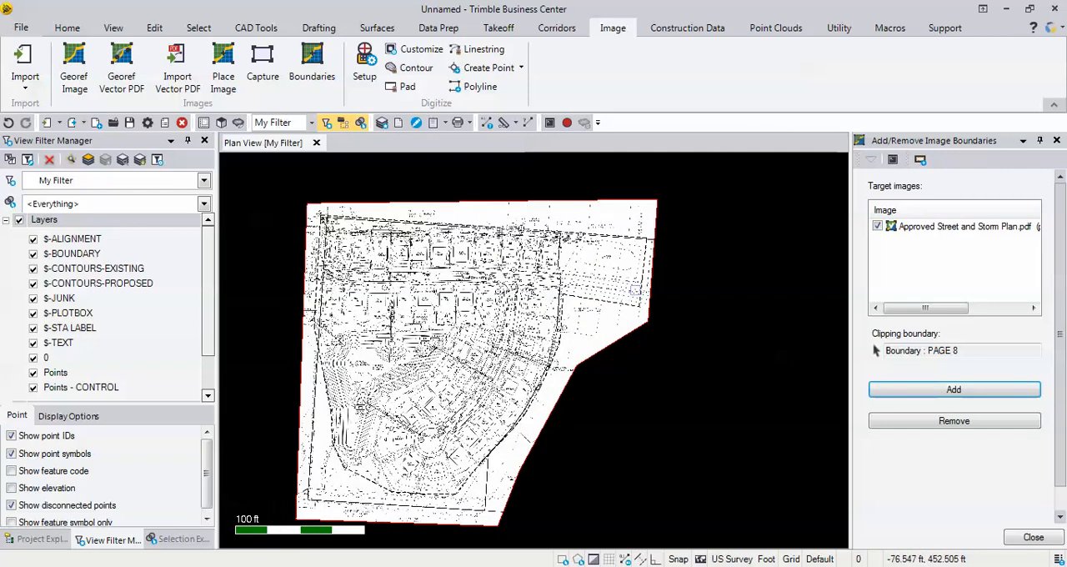
pyautogui.scroll(-1, 622, 361)
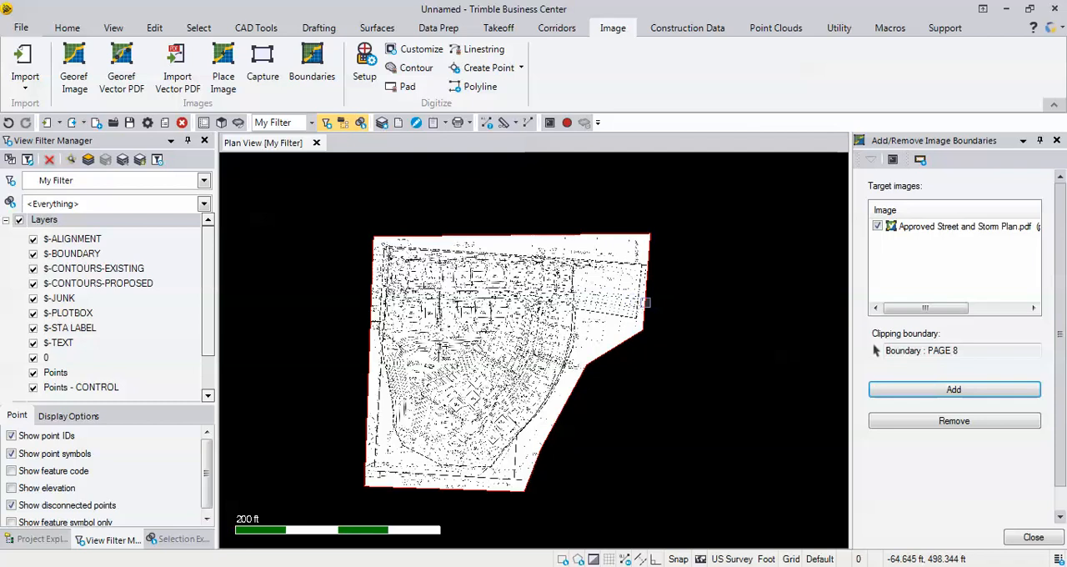
pyautogui.scroll(-1, 647, 331)
pyautogui.scroll(1, 728, 369)
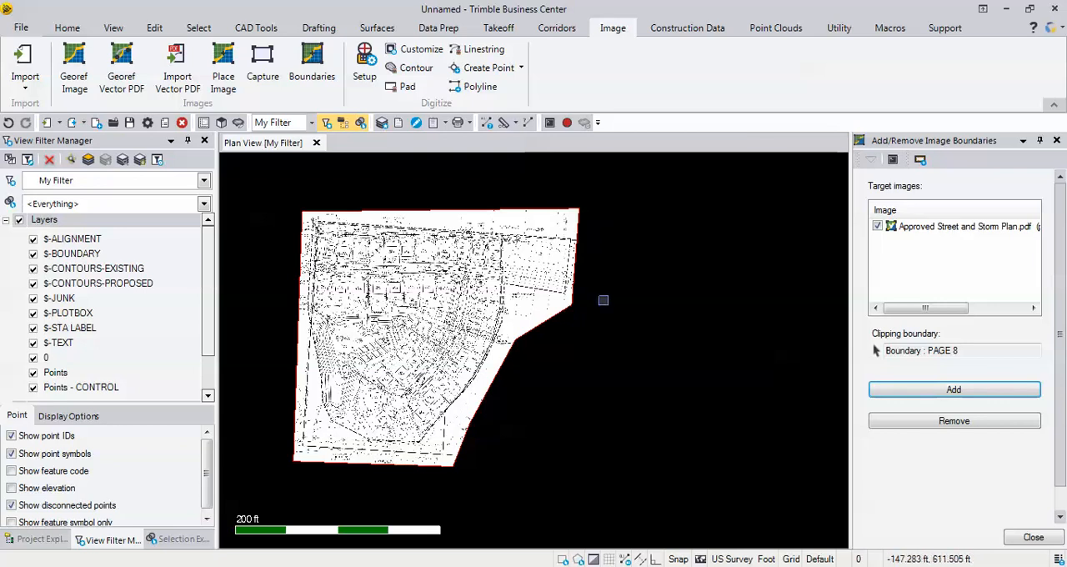
pyautogui.click(1049, 539)
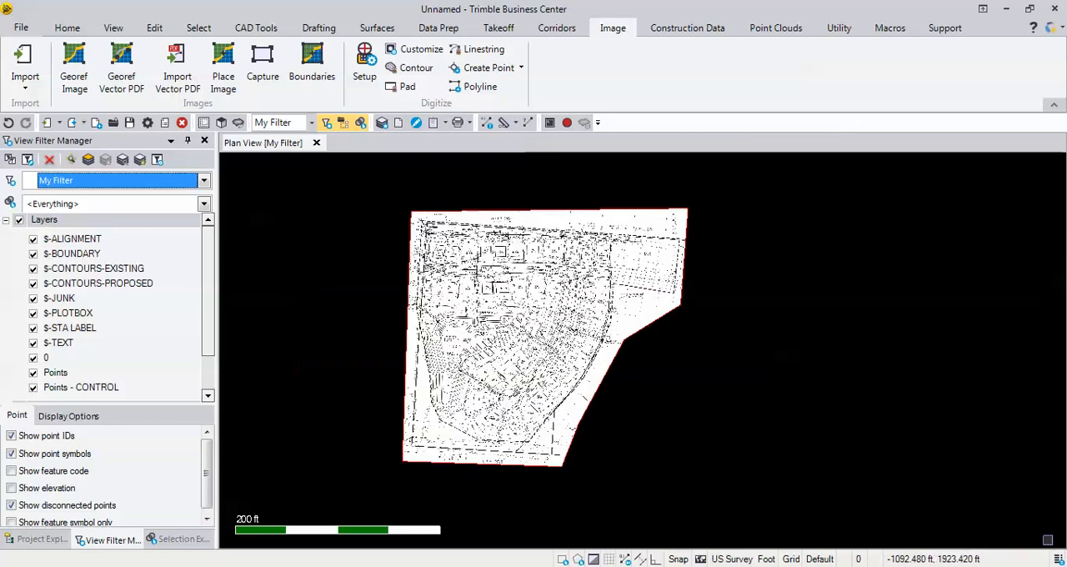
# Step: Import the PDF's vector linework with the default Import Vector PDF options
pyautogui.click(177, 67)
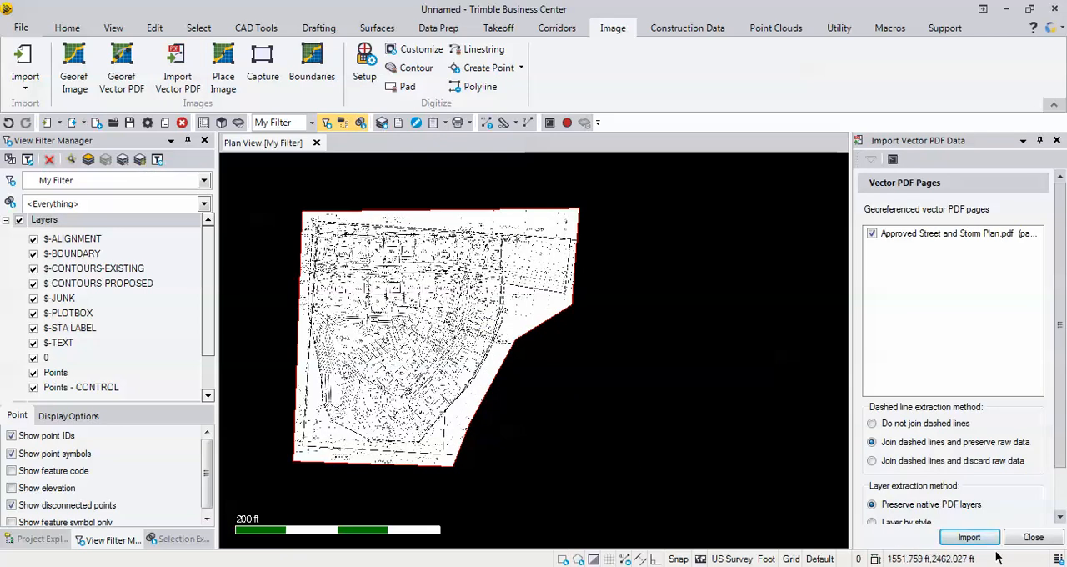
pyautogui.click(969, 537)
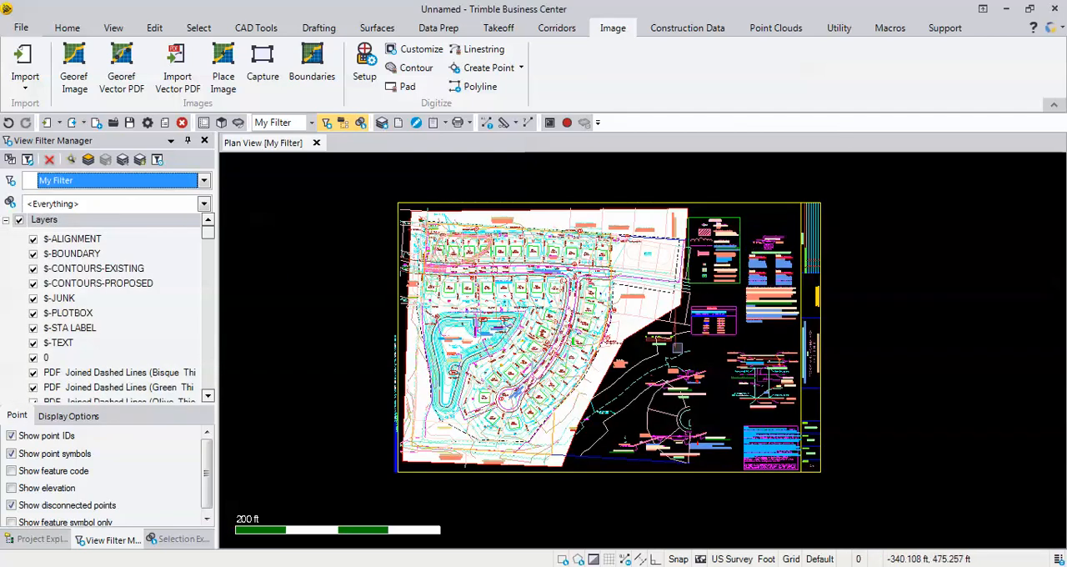
# Step: Start the Clip Lines tool and pick the traced site boundary as the clip boundary
pyautogui.click(263, 31)
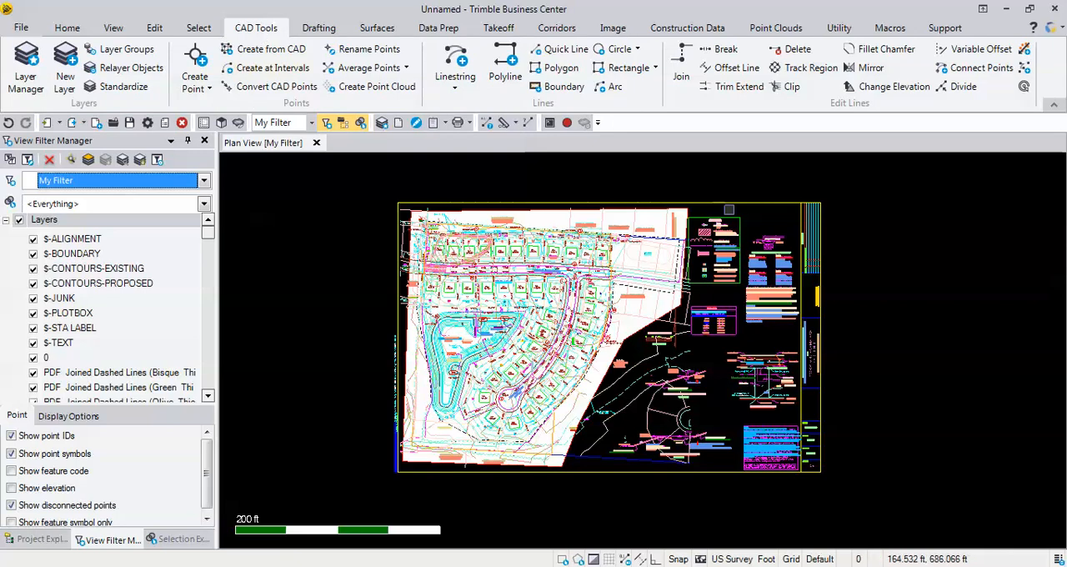
pyautogui.click(791, 87)
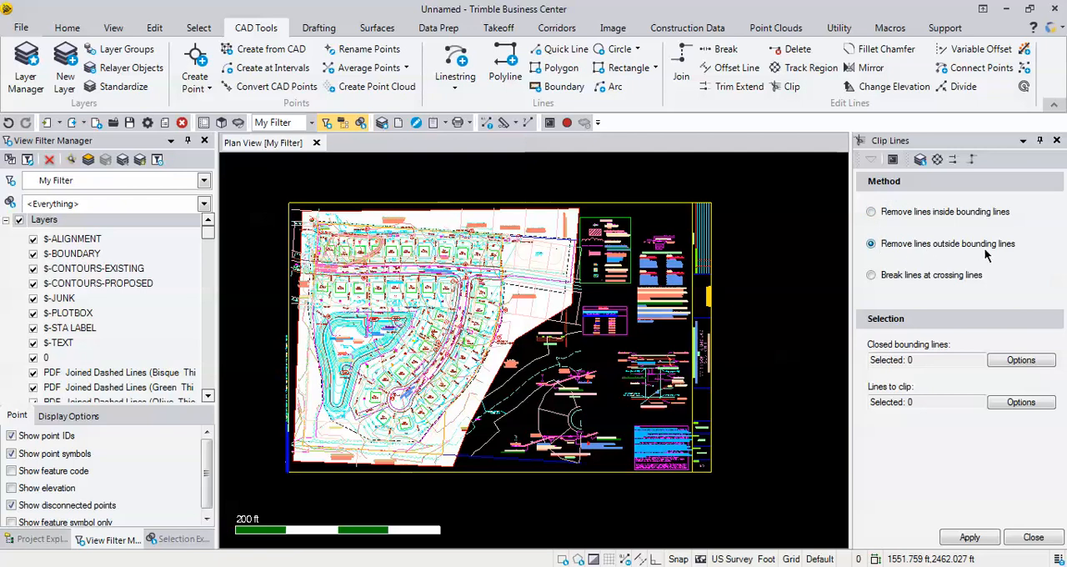
pyautogui.click(945, 360)
pyautogui.scroll(3, 563, 219)
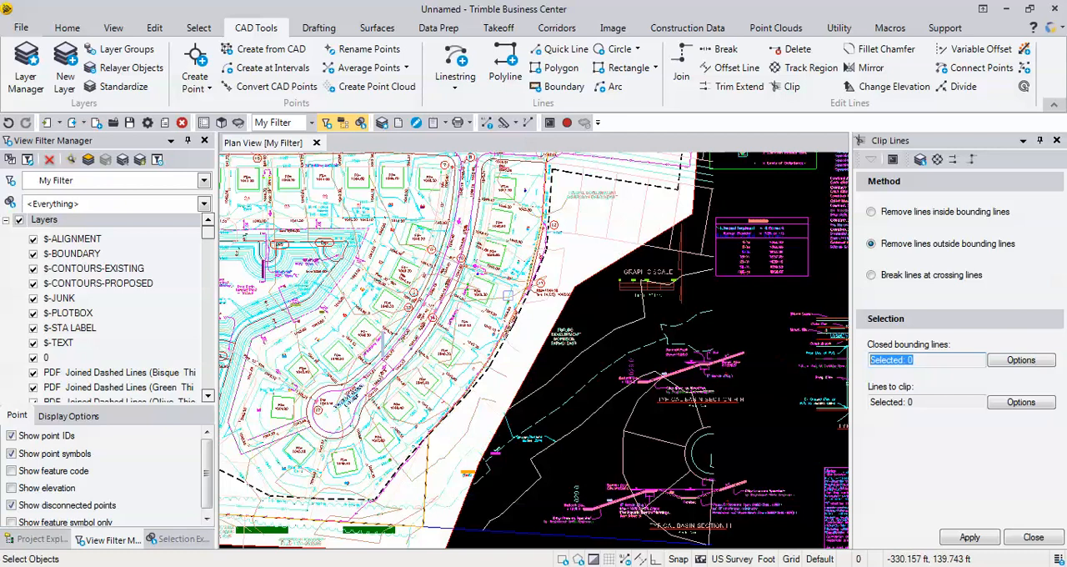
pyautogui.scroll(2, 563, 219)
pyautogui.click(659, 264)
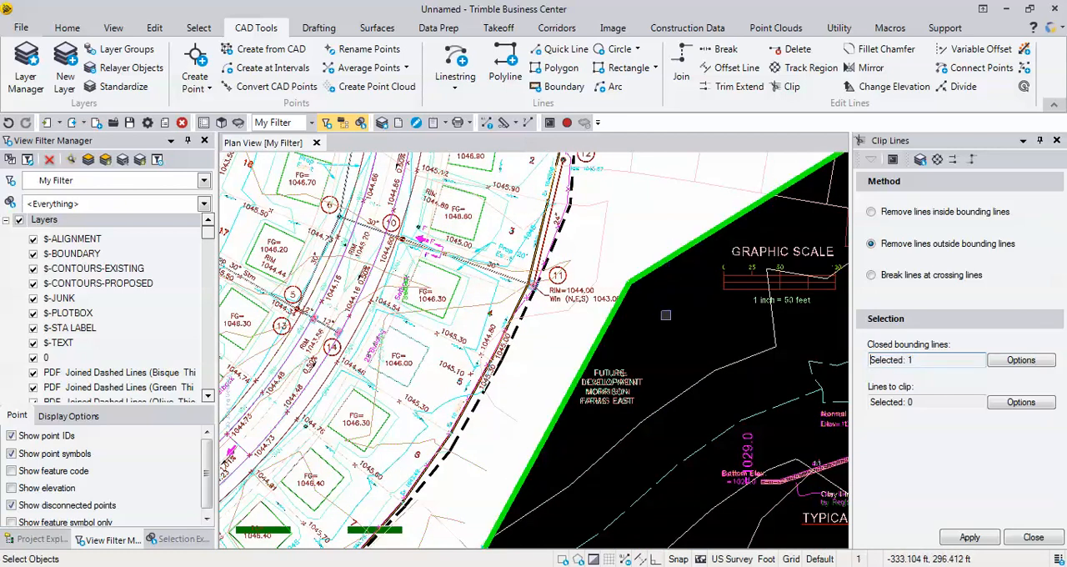
pyautogui.scroll(-3, 666, 314)
pyautogui.scroll(-3, 666, 314)
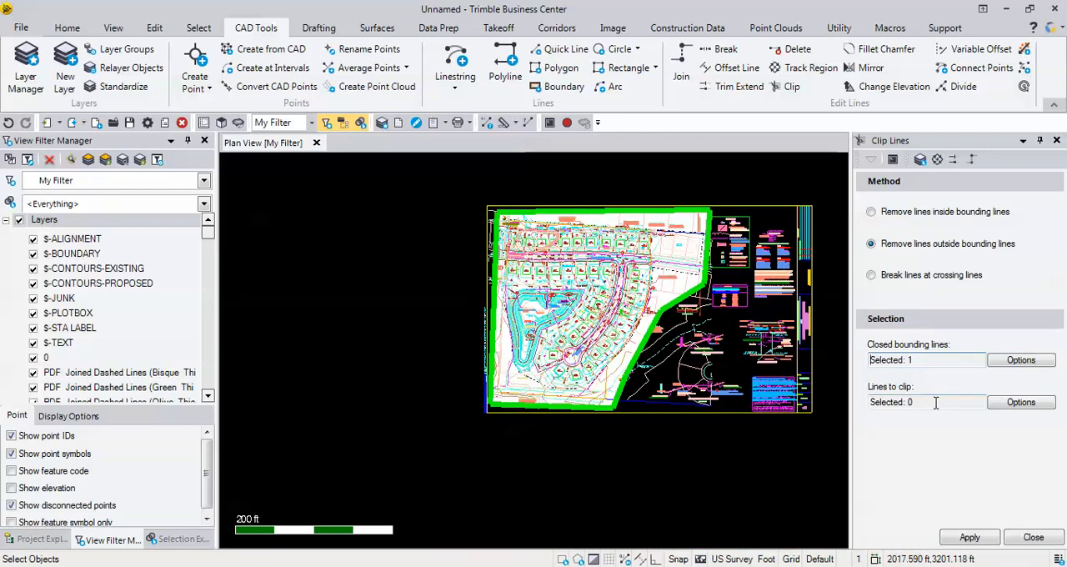
# Step: Window-select all imported linework and clip away everything outside the boundary
pyautogui.click(939, 402)
pyautogui.moveTo(849, 432); pyautogui.dragTo(767, 450, button='middle')
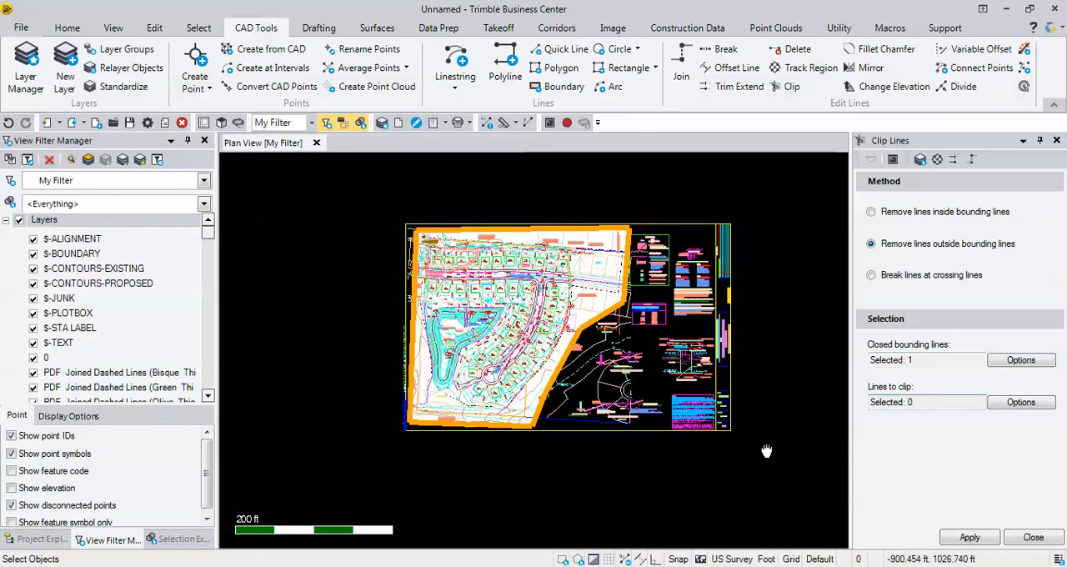
pyautogui.moveTo(777, 478)
pyautogui.mouseDown()
pyautogui.moveTo(676, 385)
pyautogui.moveTo(328, 192)
pyautogui.mouseUp()
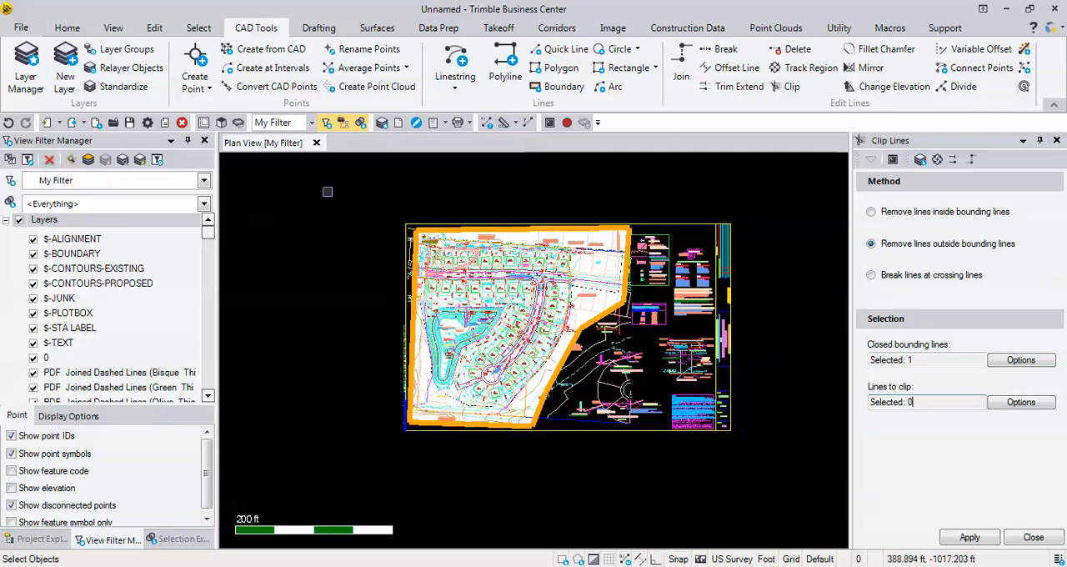
pyautogui.click(971, 538)
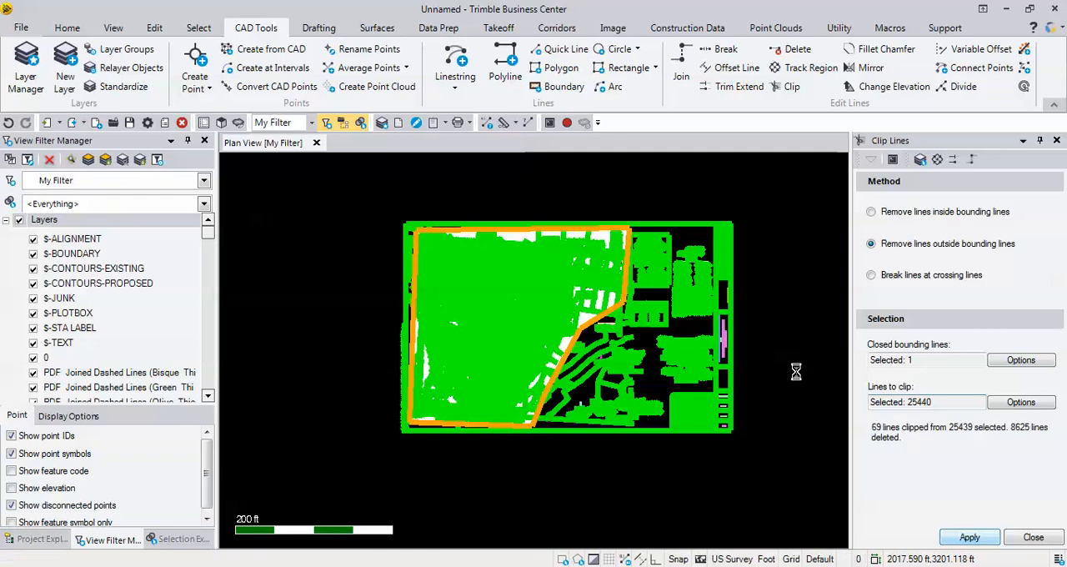
# Step: Delete the notes, tables and stray objects left east and south of the site boundary
pyautogui.click(1034, 538)
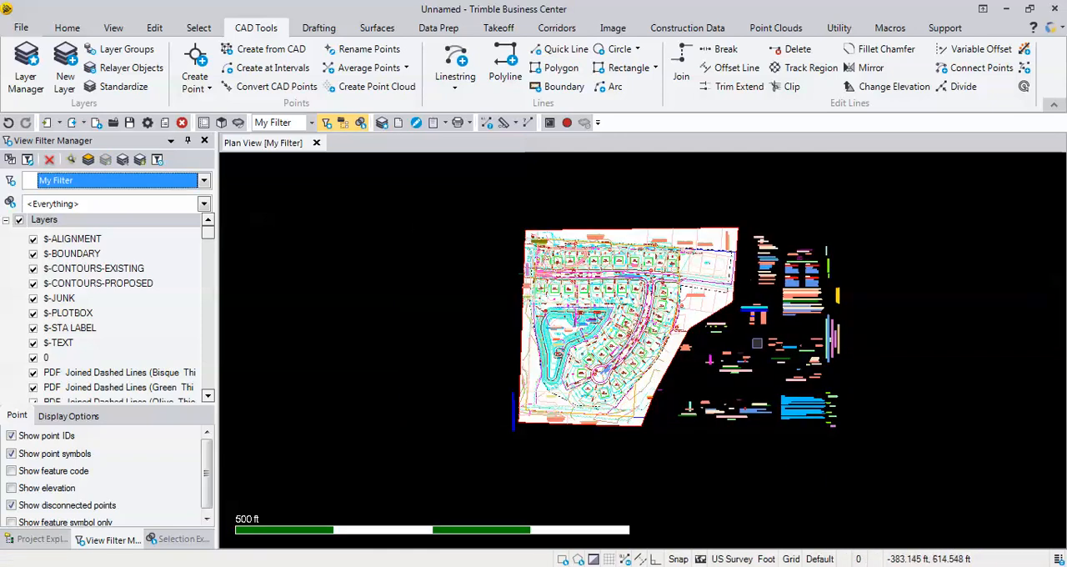
pyautogui.scroll(2, 658, 337)
pyautogui.scroll(2, 659, 336)
pyautogui.scroll(1, 658, 337)
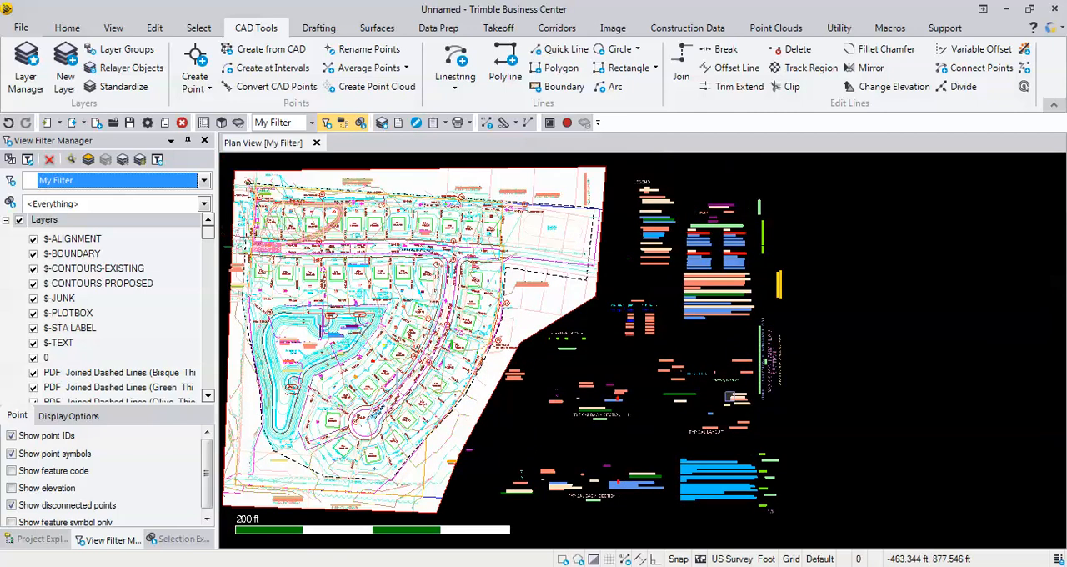
pyautogui.scroll(-1, 855, 473)
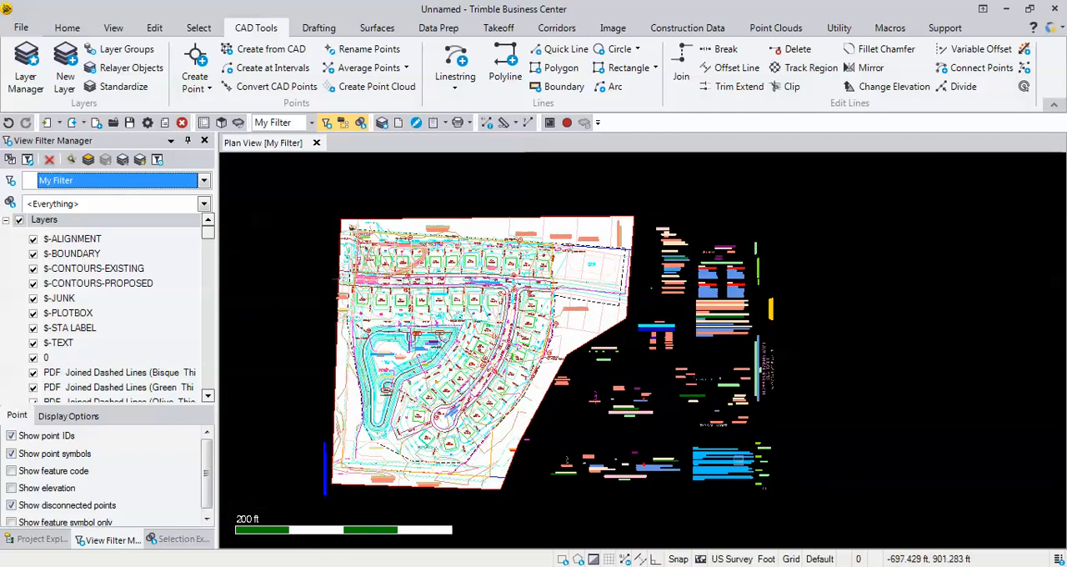
pyautogui.click(741, 461)
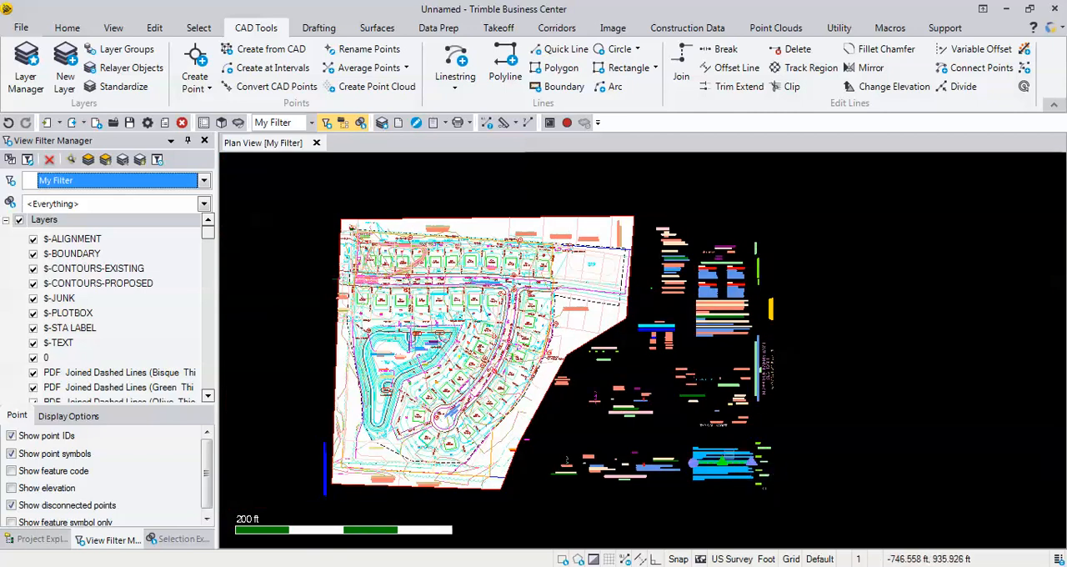
pyautogui.scroll(2, 834, 426)
pyautogui.scroll(-3, 850, 400)
pyautogui.press('Escape')
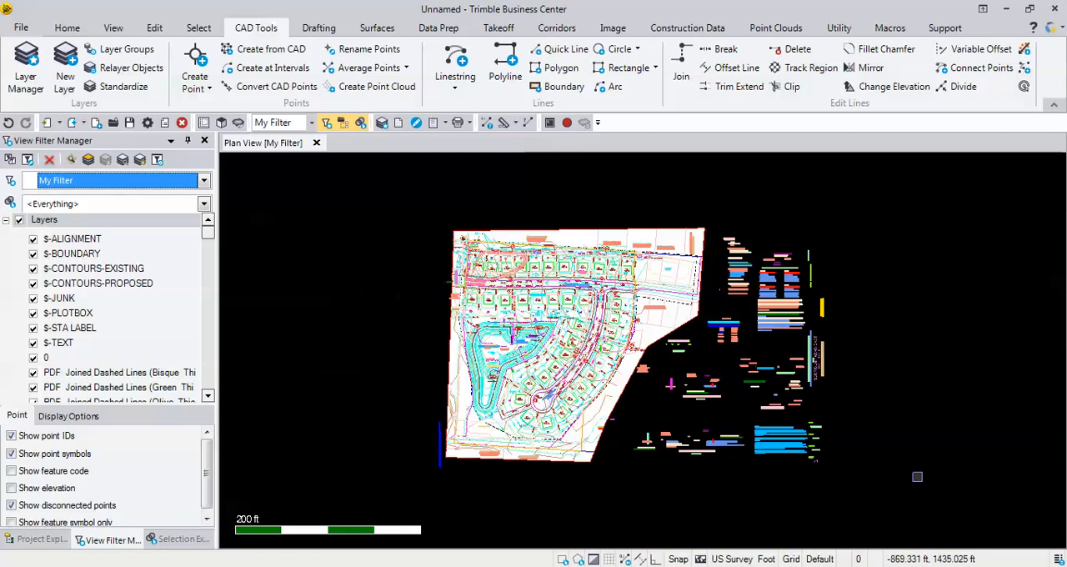
pyautogui.moveTo(899, 486); pyautogui.dragTo(714, 186)
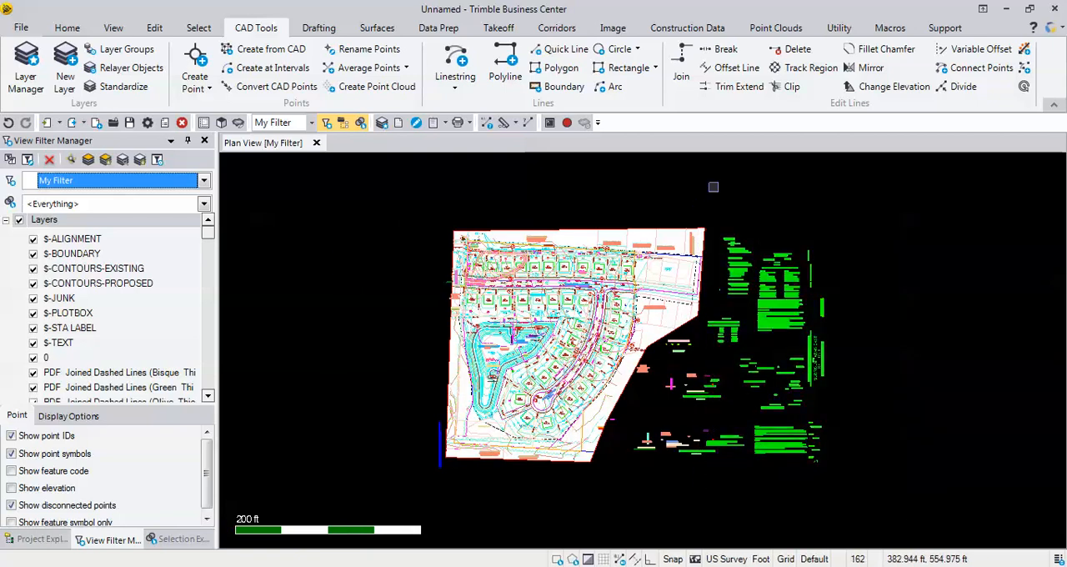
pyautogui.click(182, 122)
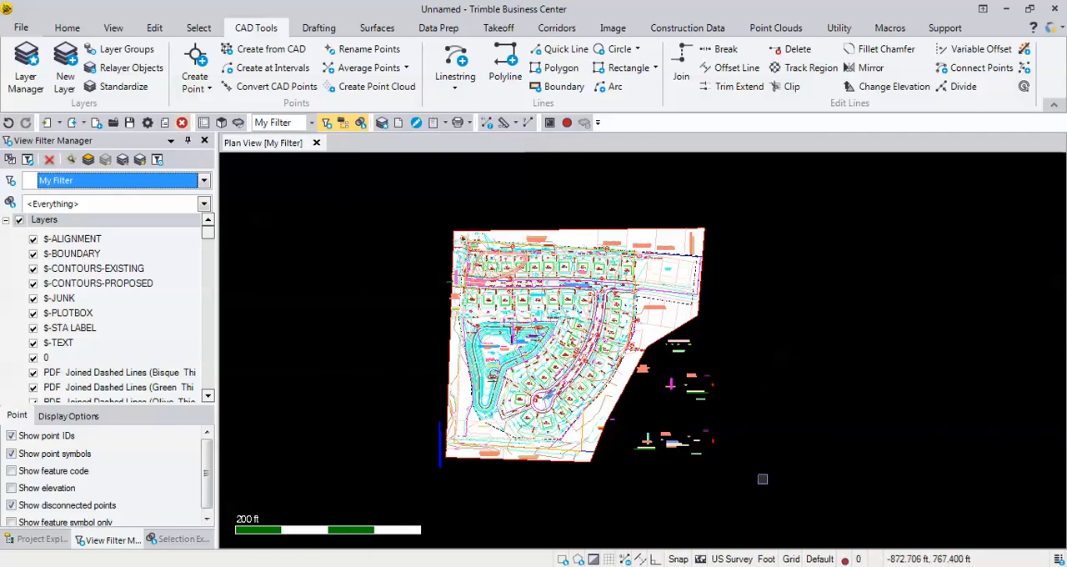
pyautogui.moveTo(764, 481)
pyautogui.mouseDown()
pyautogui.moveTo(663, 366)
pyautogui.moveTo(661, 337)
pyautogui.mouseUp()
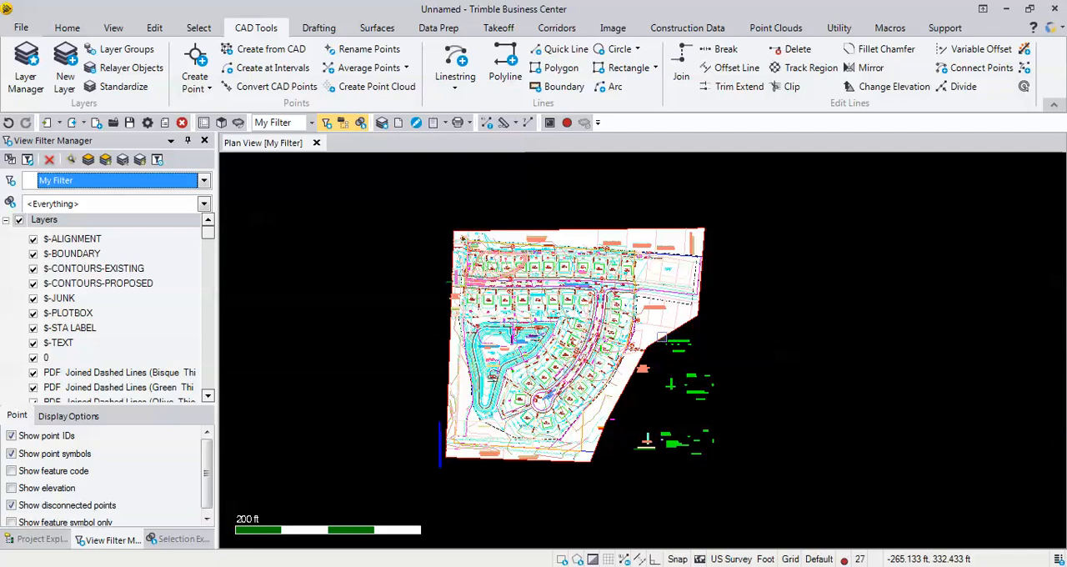
pyautogui.click(181, 123)
pyautogui.scroll(3, 637, 470)
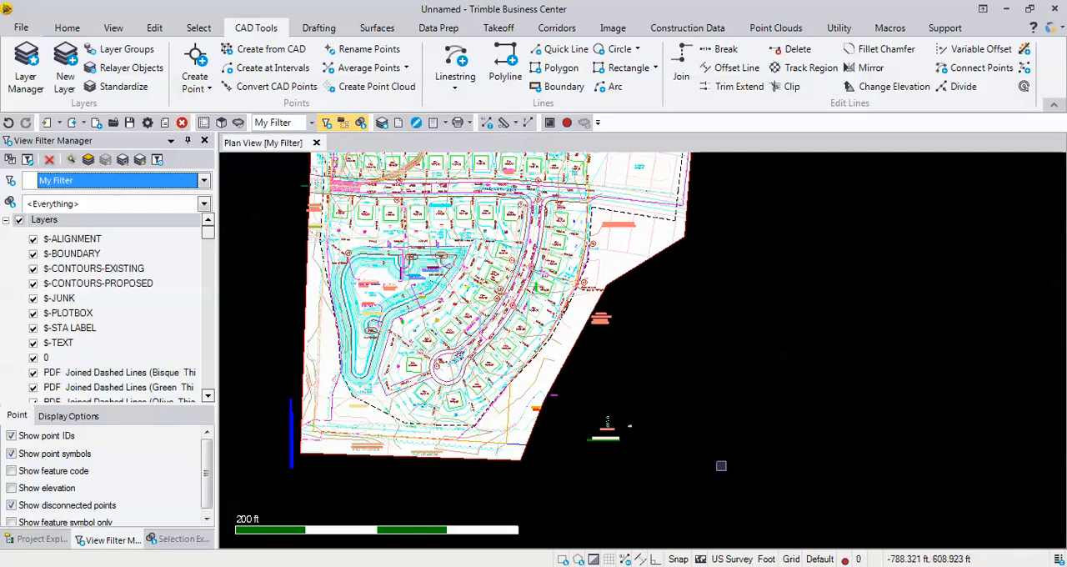
pyautogui.moveTo(680, 475); pyautogui.dragTo(556, 373)
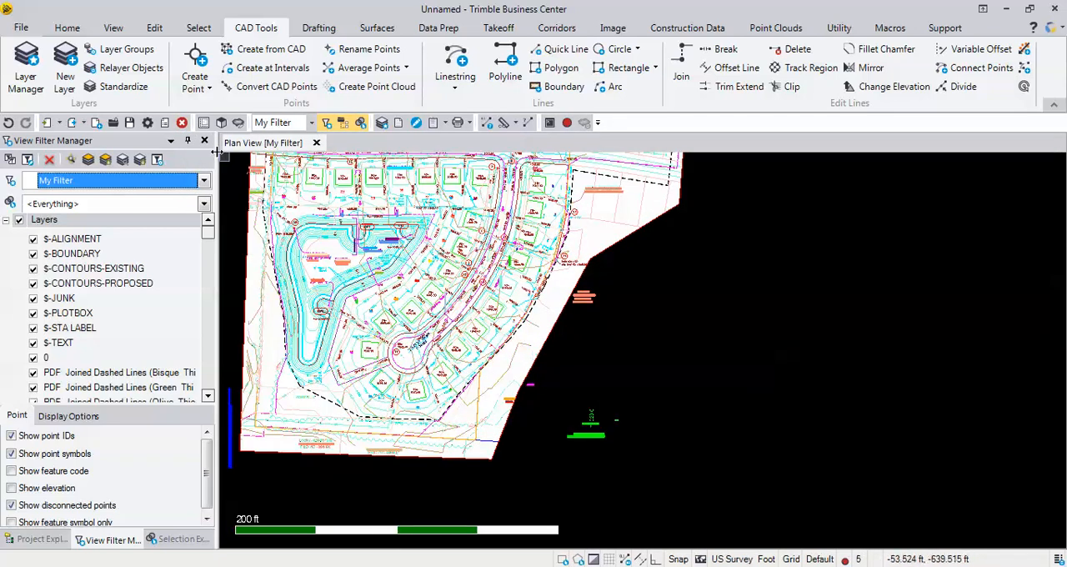
pyautogui.click(182, 123)
# Step: Delete the stray west line and the FUTURE DEVELOPMENT MORRISON FARMS EAST label, then centre the plan
pyautogui.moveTo(293, 487); pyautogui.dragTo(517, 483, button='middle')
pyautogui.scroll(2, 516, 484)
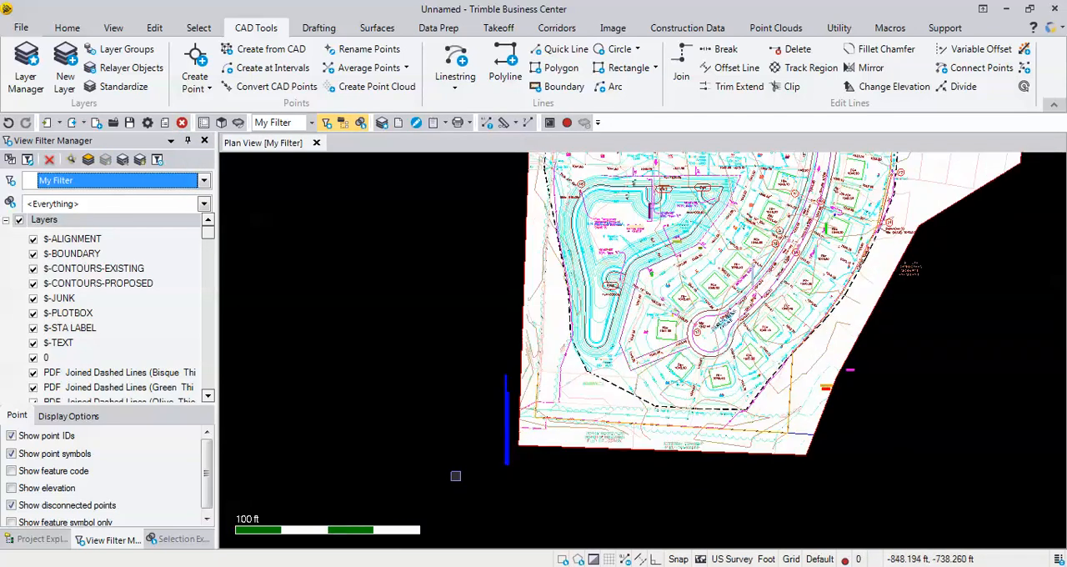
pyautogui.moveTo(516, 484); pyautogui.dragTo(465, 310)
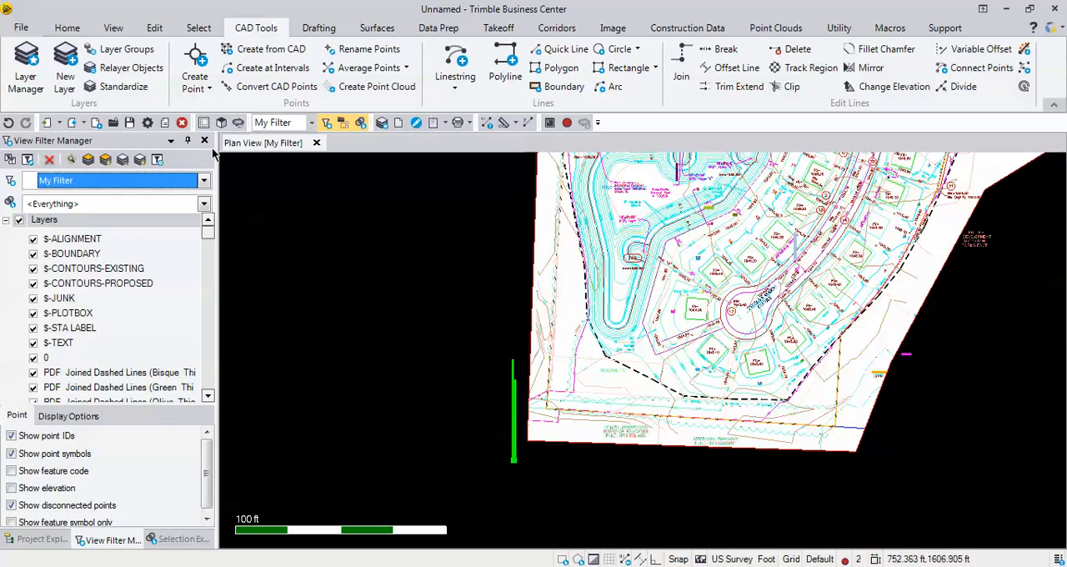
pyautogui.click(182, 122)
pyautogui.scroll(-2, 839, 367)
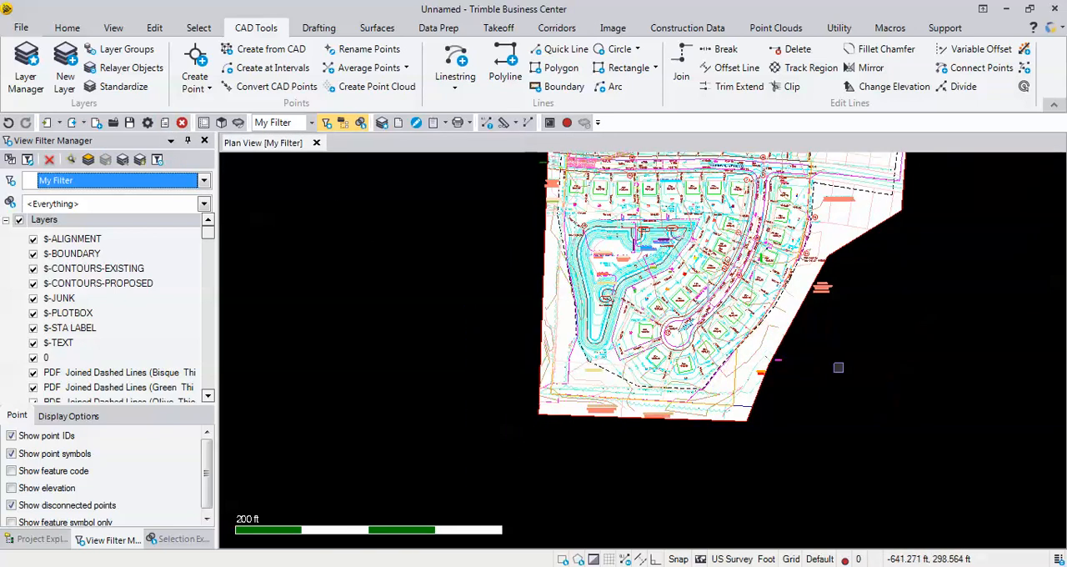
pyautogui.moveTo(839, 367); pyautogui.dragTo(722, 336, button='middle')
pyautogui.scroll(5, 759, 308)
pyautogui.moveTo(758, 308); pyautogui.dragTo(667, 232)
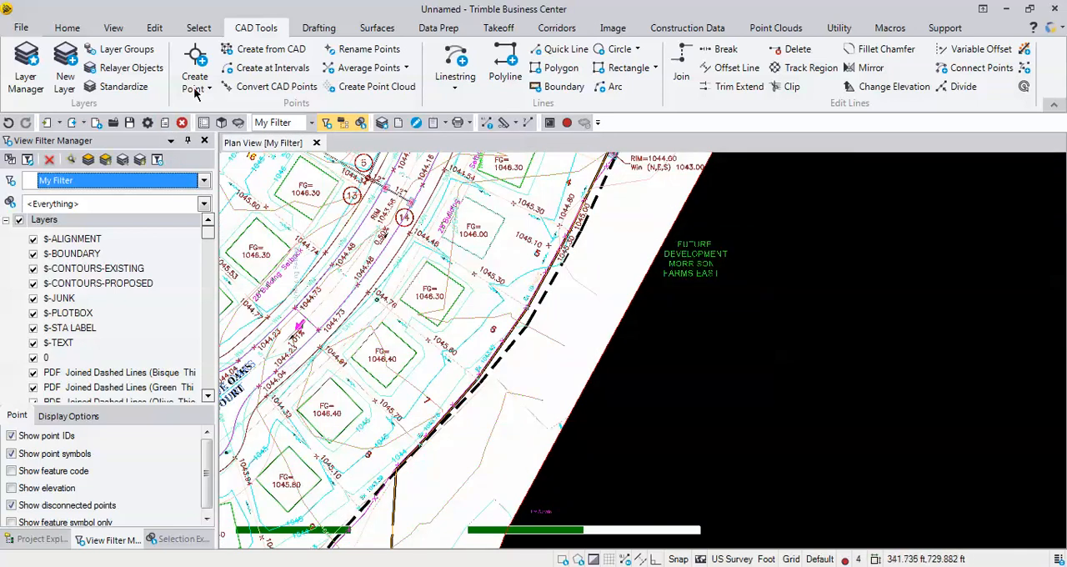
pyautogui.click(182, 123)
pyautogui.scroll(-3, 877, 482)
pyautogui.scroll(-2, 809, 419)
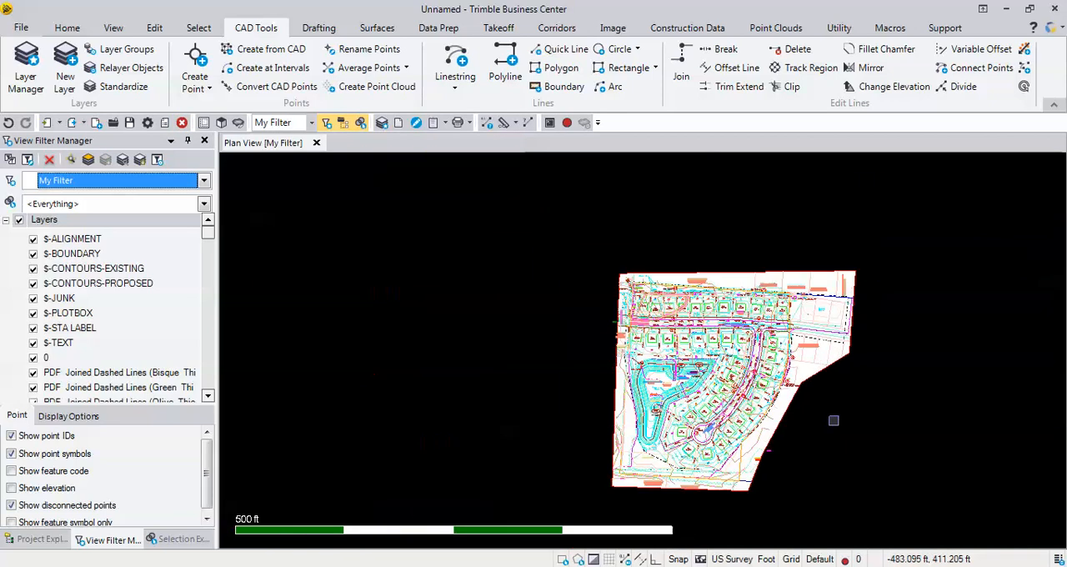
pyautogui.moveTo(834, 419); pyautogui.dragTo(751, 409, button='middle')
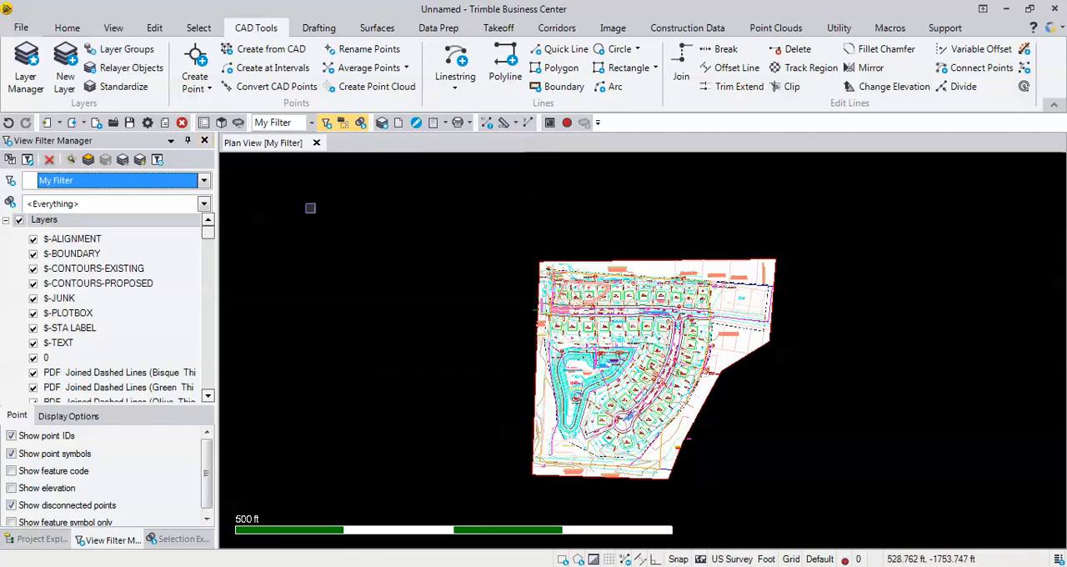
pyautogui.moveTo(514, 331); pyautogui.dragTo(473, 321, button='middle')
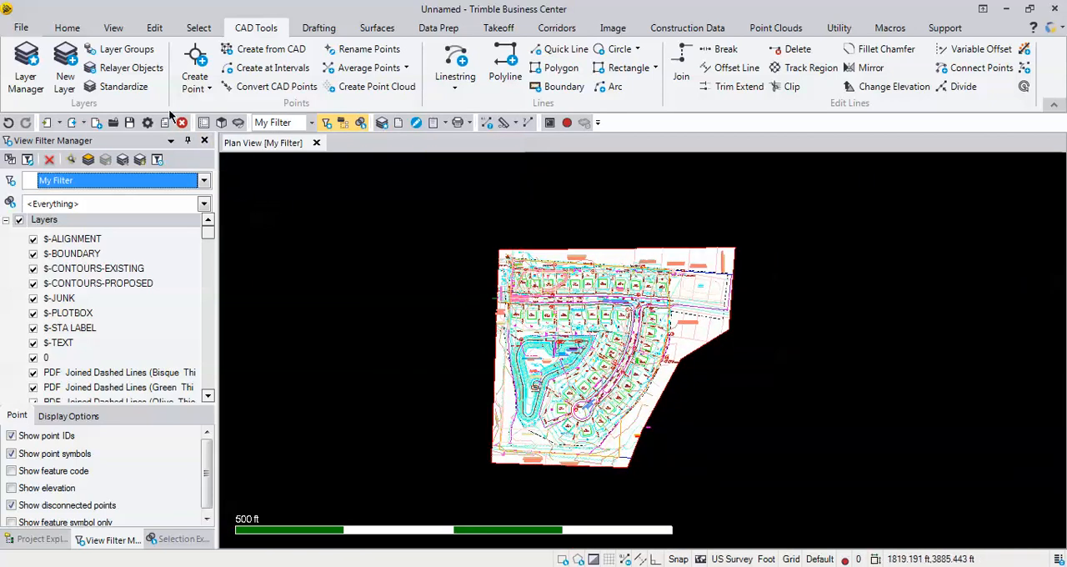